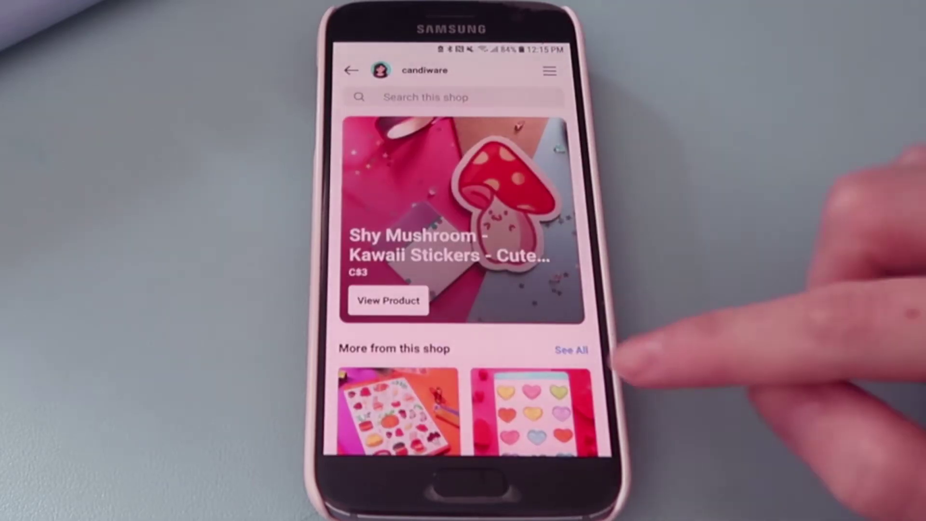
Open the shop settings in the Etsy seller dashboard.
left_click_drag(579, 333, 600, 176)
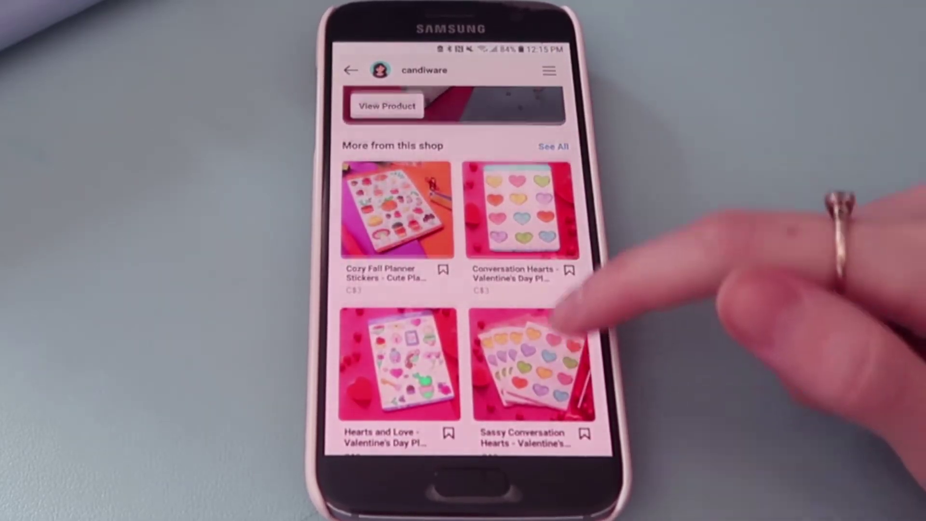
left_click_drag(620, 299, 599, 114)
left_click_drag(589, 368, 569, 207)
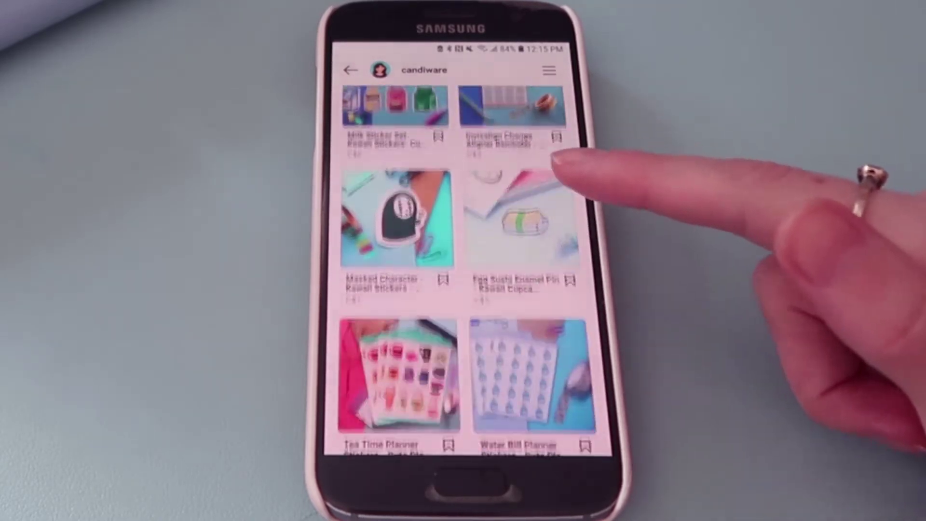
left_click_drag(569, 392, 562, 150)
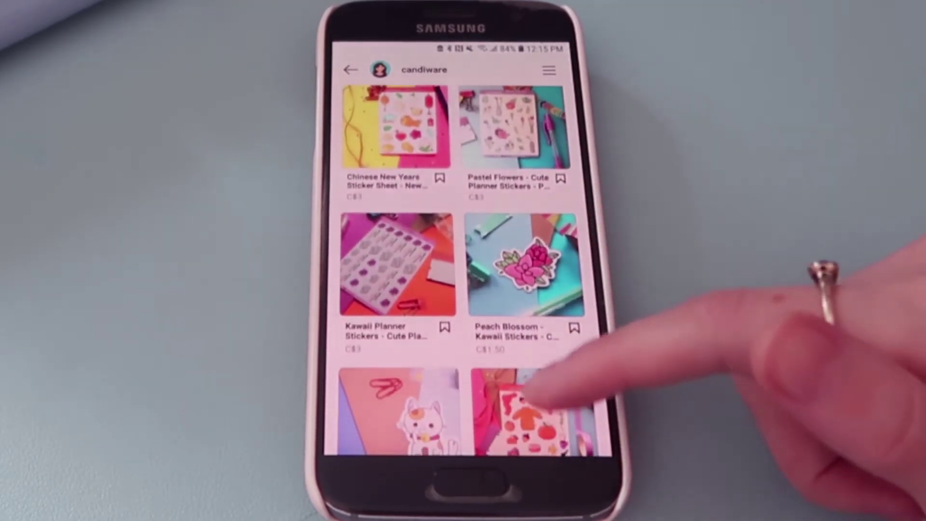
left_click_drag(600, 368, 631, 83)
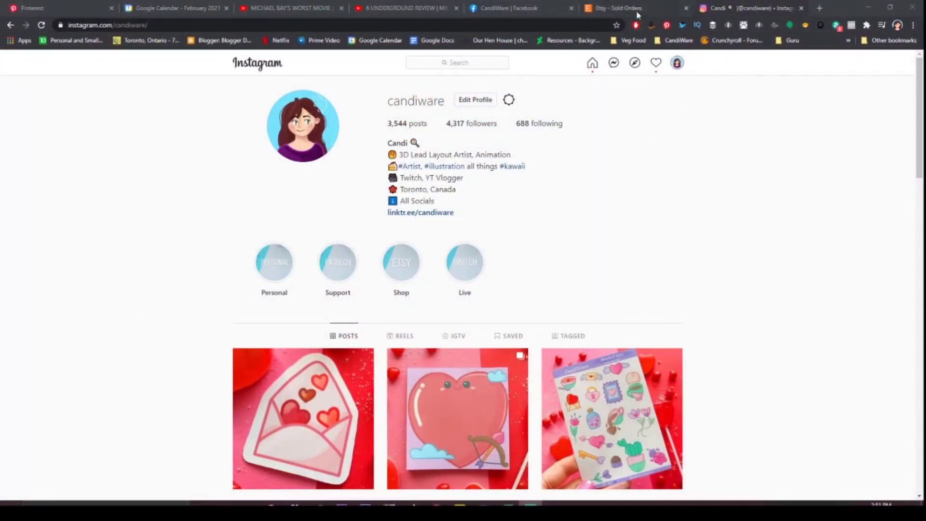
left_click(638, 8)
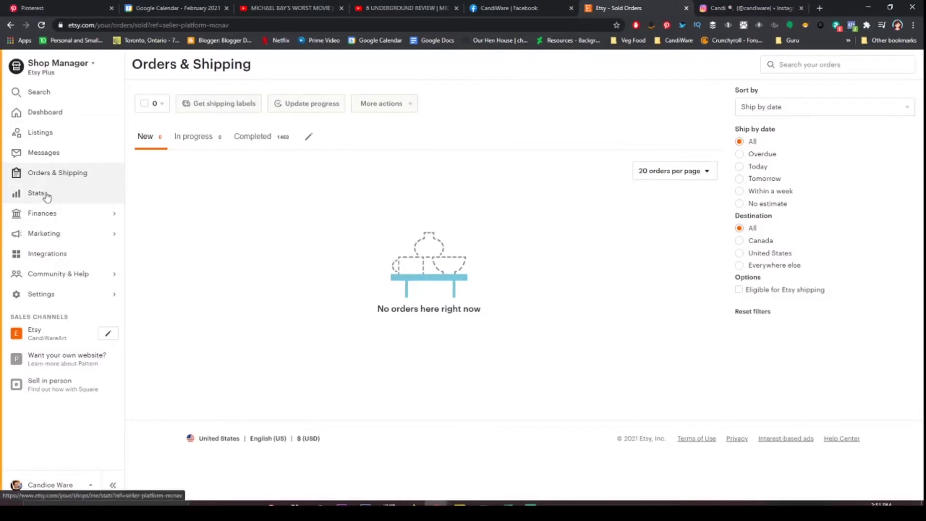
left_click(85, 152)
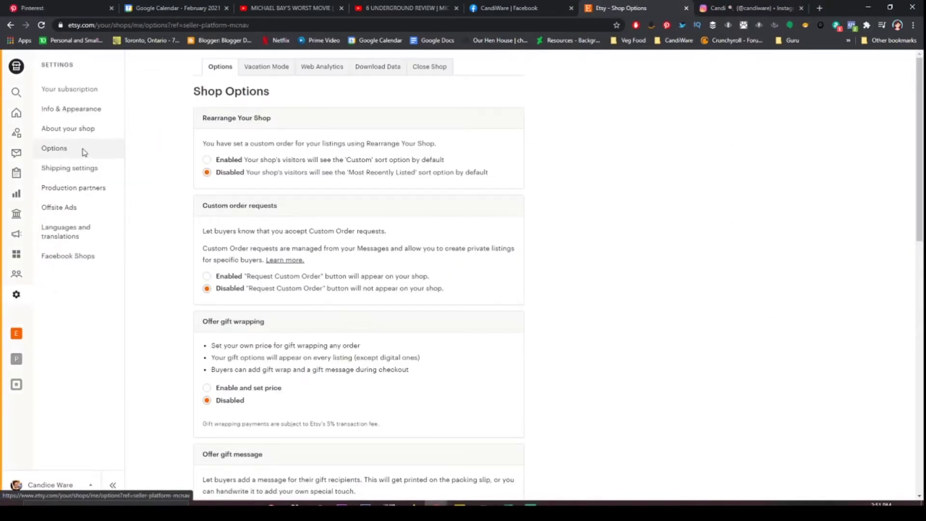
Download the Currently for Sale Listings CSV, then bring up the shop's Facebook page.
left_click(384, 68)
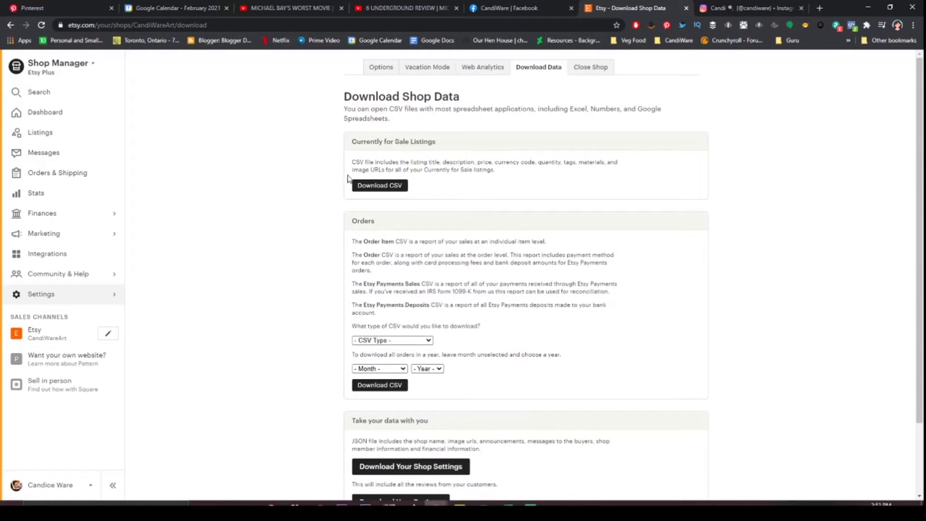
left_click(371, 189)
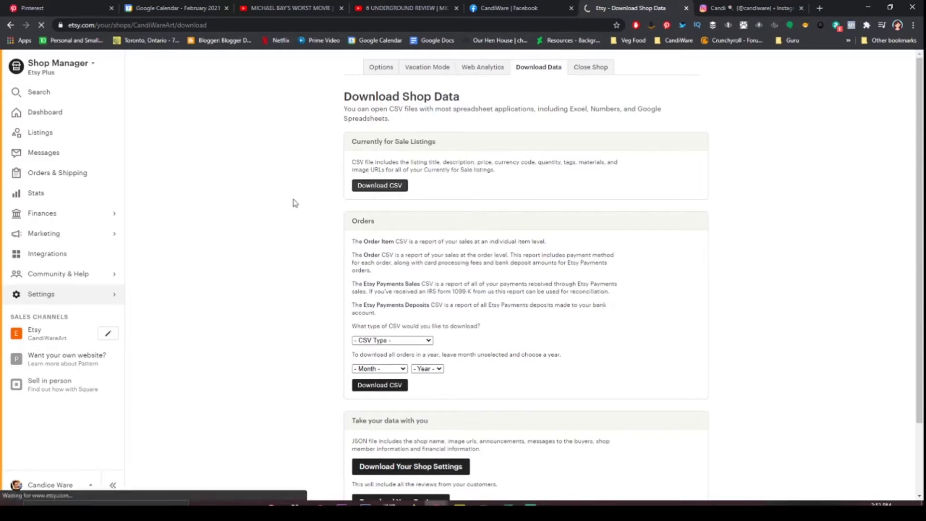
key("ctrl+shift+Tab")
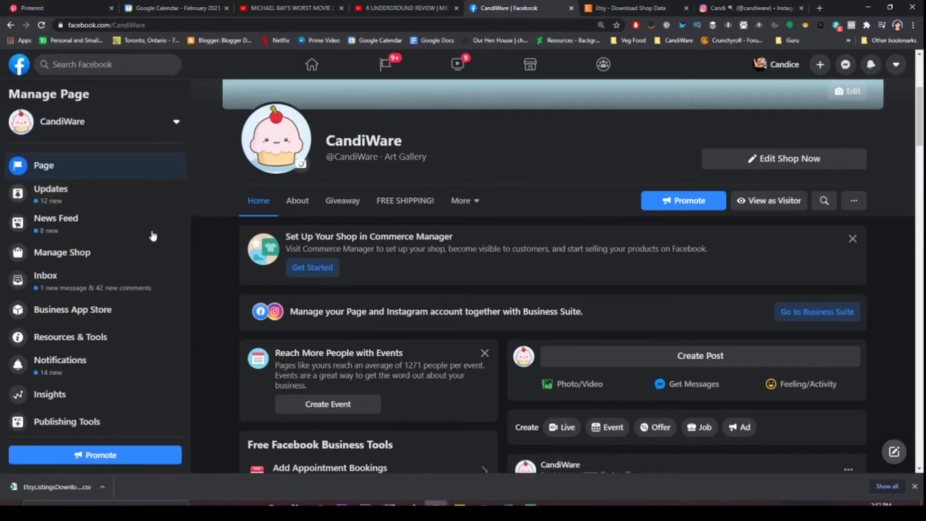
In Commerce Manager, open Catalog > Items, choose Add Items > Use Bulk Upload, then return to Excel.
left_click(72, 259)
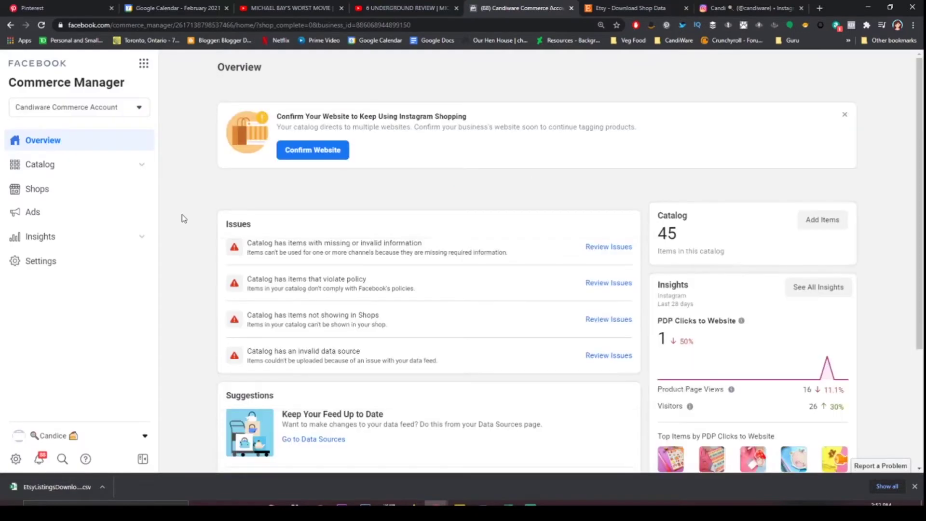
left_click(50, 169)
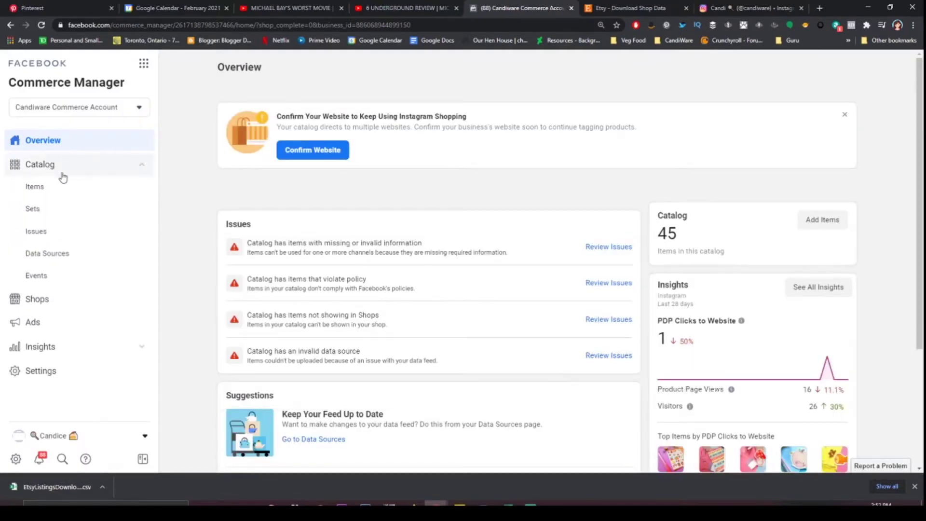
left_click(35, 186)
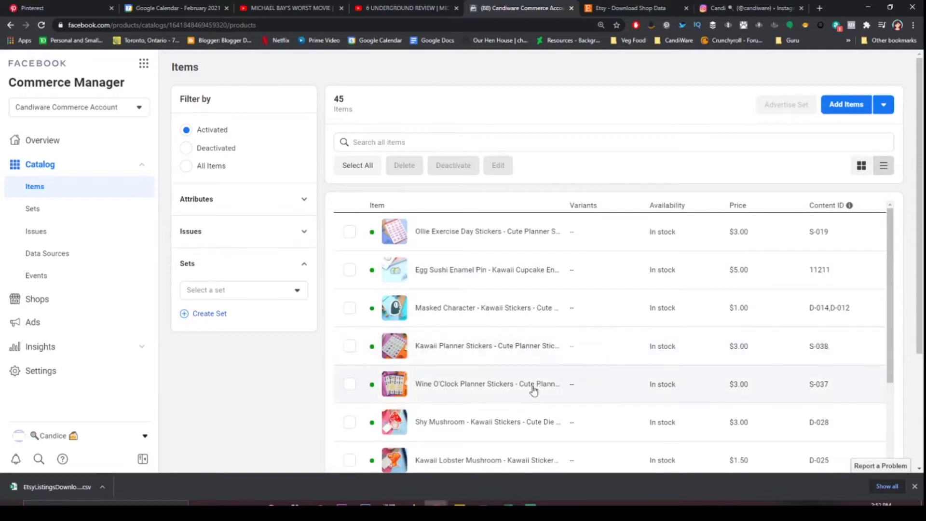
left_click(845, 105)
left_click(436, 219)
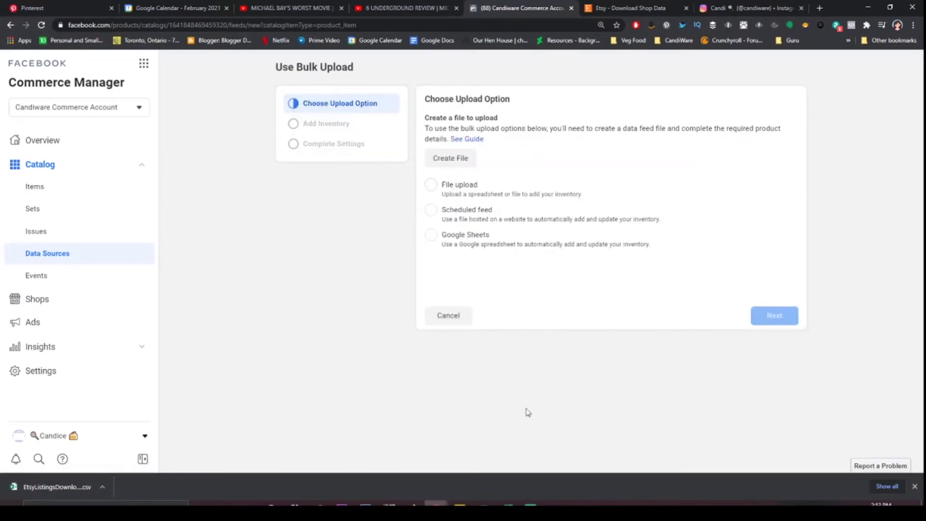
key("alt+Tab")
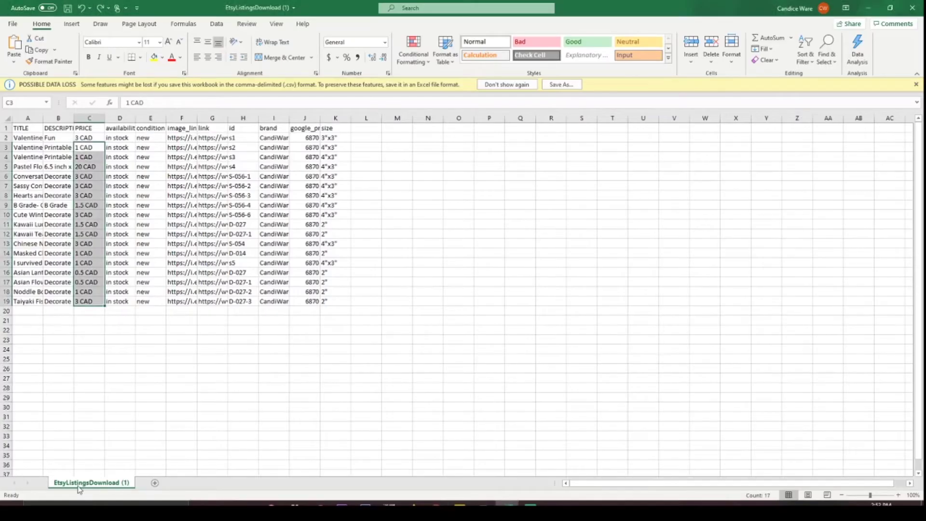
Switch to the newly downloaded EtsyListingsDownload (2) workbook.
key("alt+Tab")
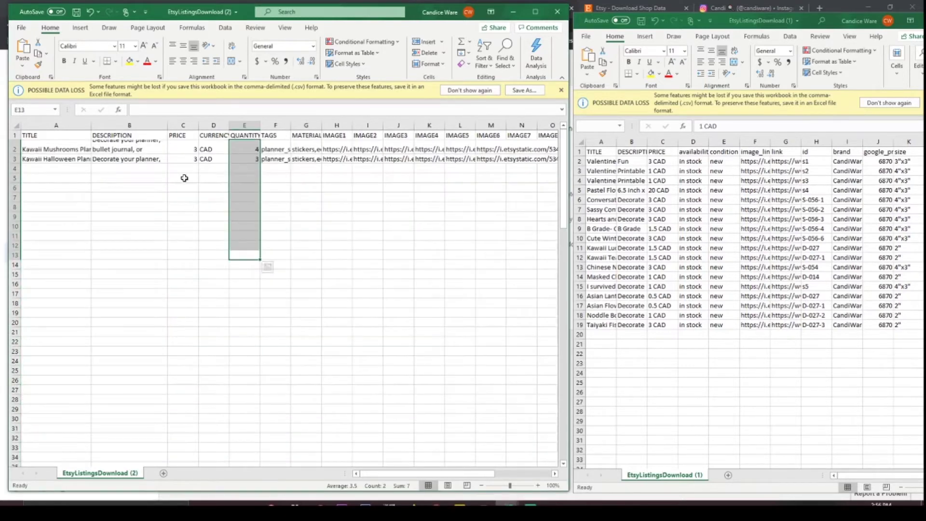
Delete the CURRENCY_CODE column and restore row 2 to normal height.
left_click(211, 127)
right_click(212, 126)
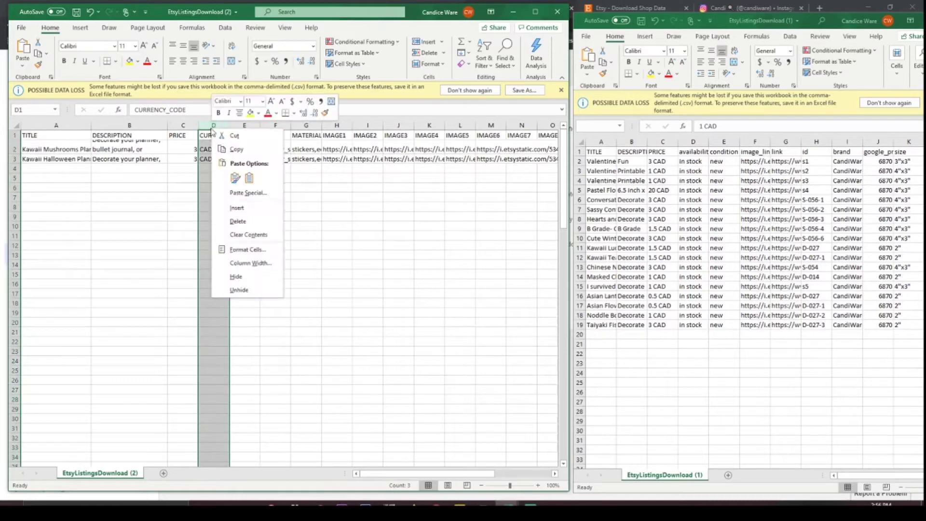
left_click(237, 221)
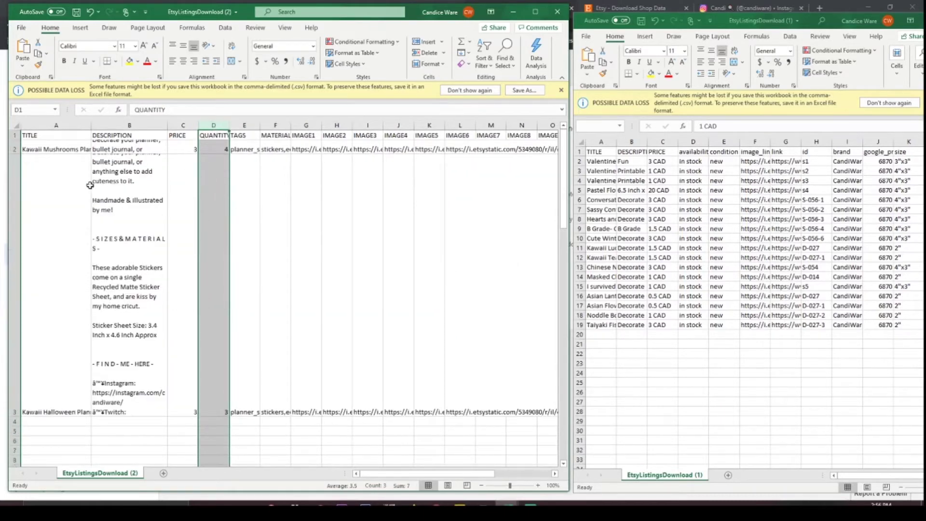
left_click_drag(17, 417, 18, 170)
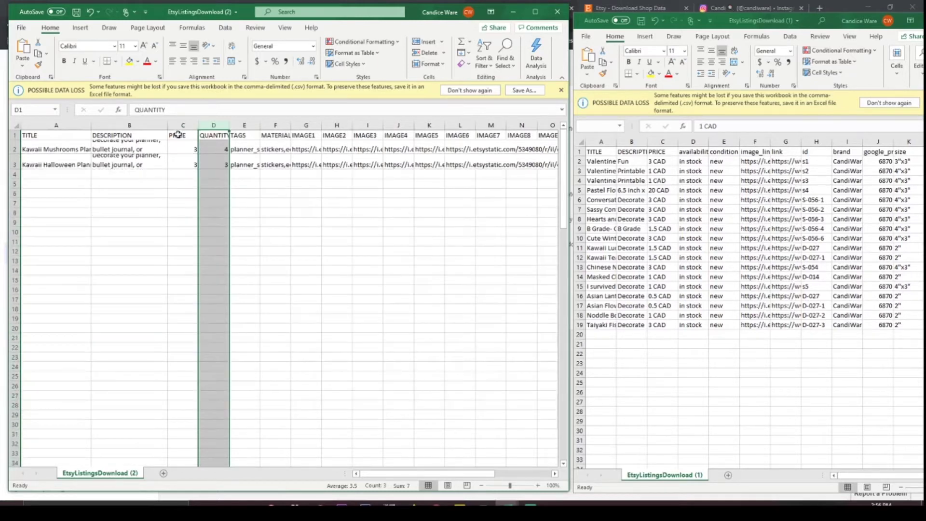
Change both listing prices in C2 and C3 to read 3 CAN.
left_click(192, 149)
double_click(188, 149)
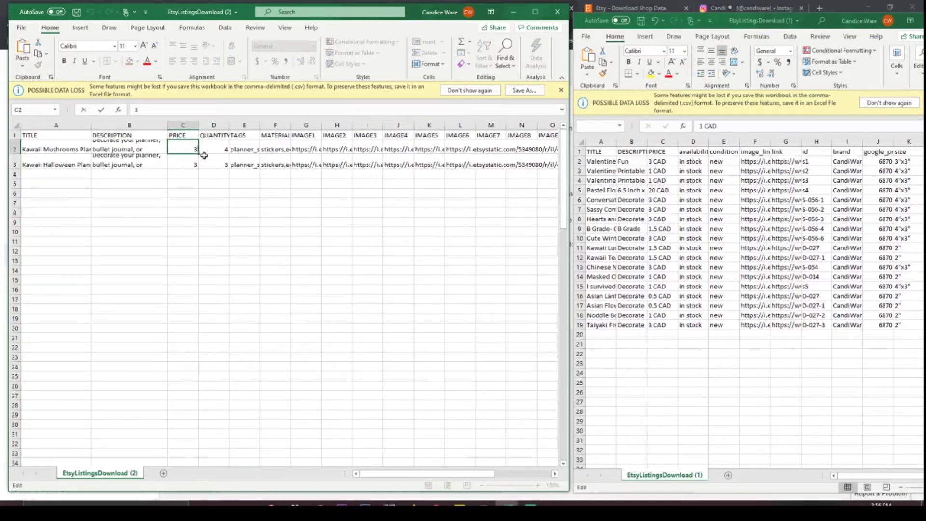
type("CAN")
key("Return")
key("F2")
type("CAN")
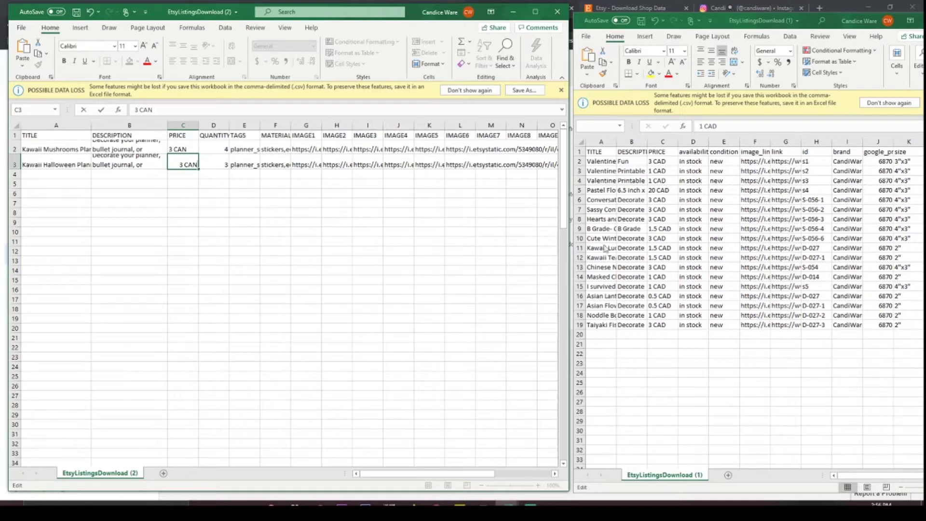
Rename the QUANTITY header to availability, copied from the reference sheet.
left_click(693, 152)
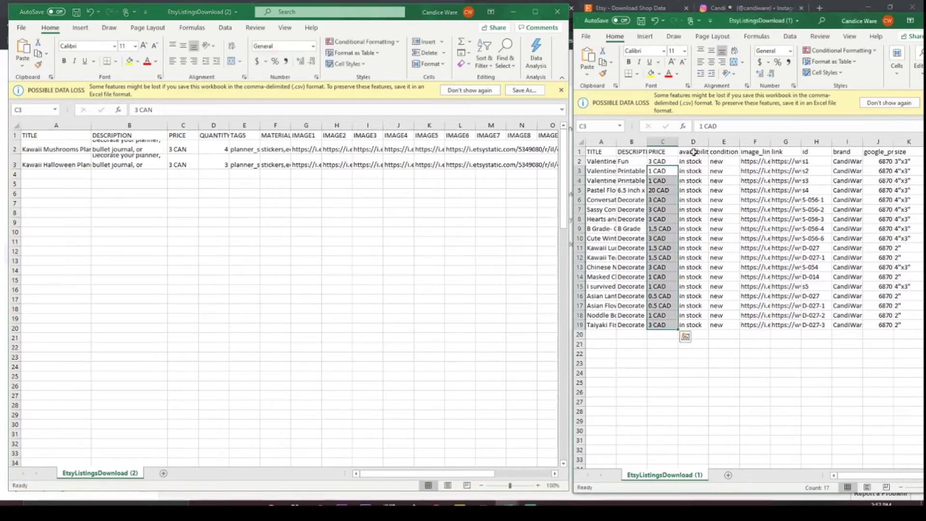
double_click(693, 153)
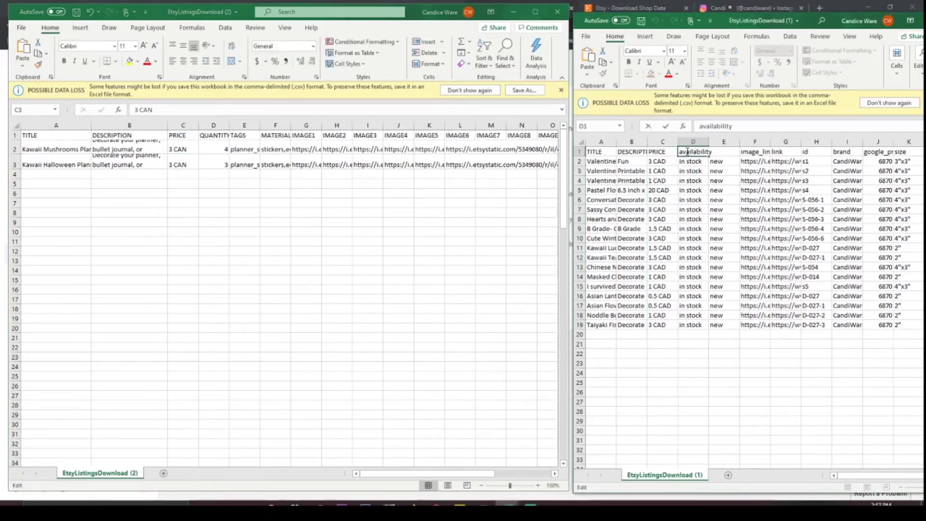
left_click_drag(715, 152, 662, 150)
key("ctrl+c")
double_click(214, 135)
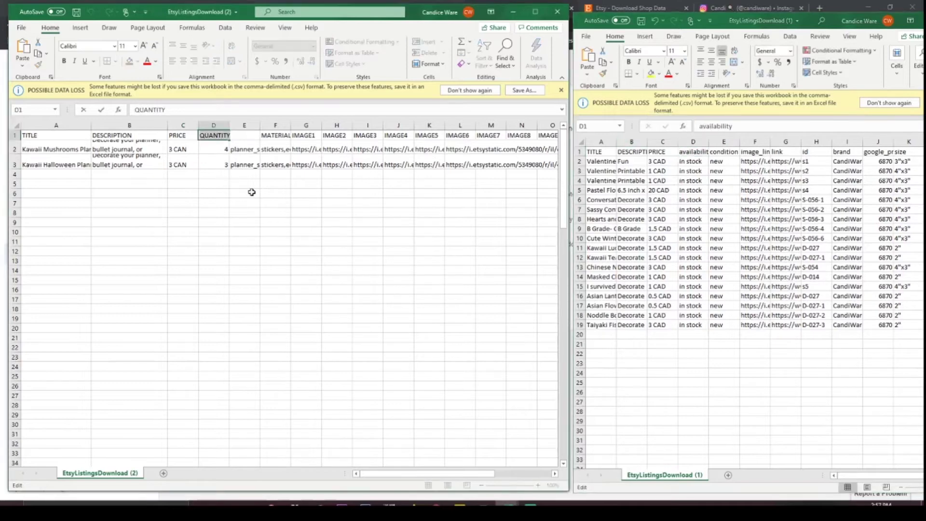
key("ctrl+v")
Fill both listings' availability cells D2:D3 with 'in stock' from the reference sheet.
left_click(245, 213)
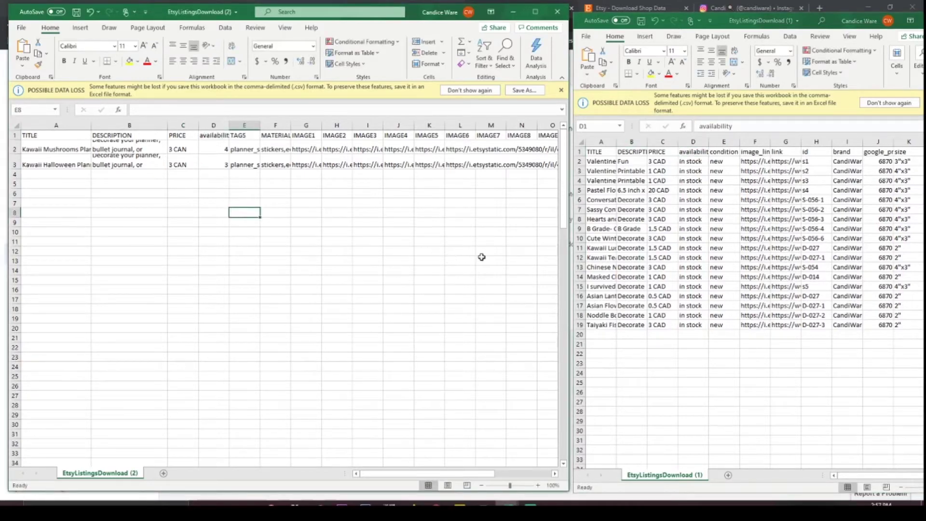
left_click(693, 162)
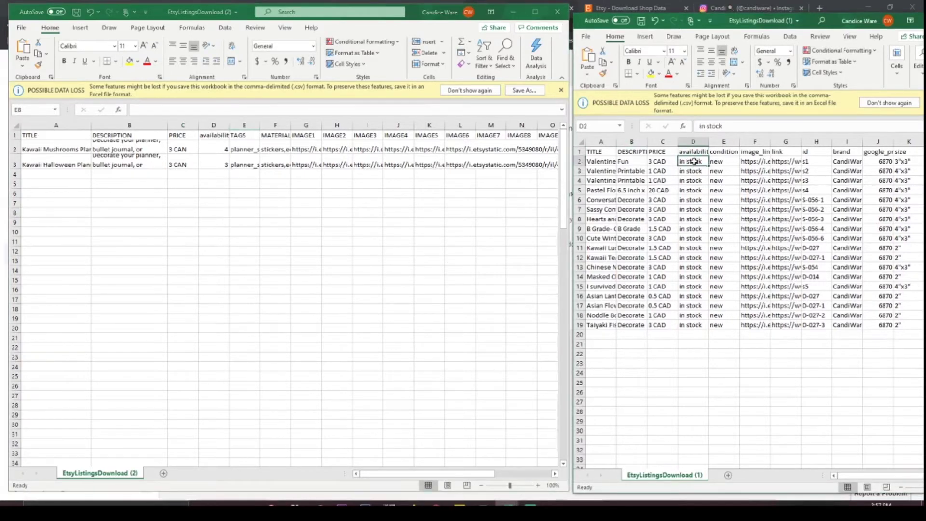
double_click(693, 162)
left_click_drag(706, 162, 678, 161)
key("ctrl+c")
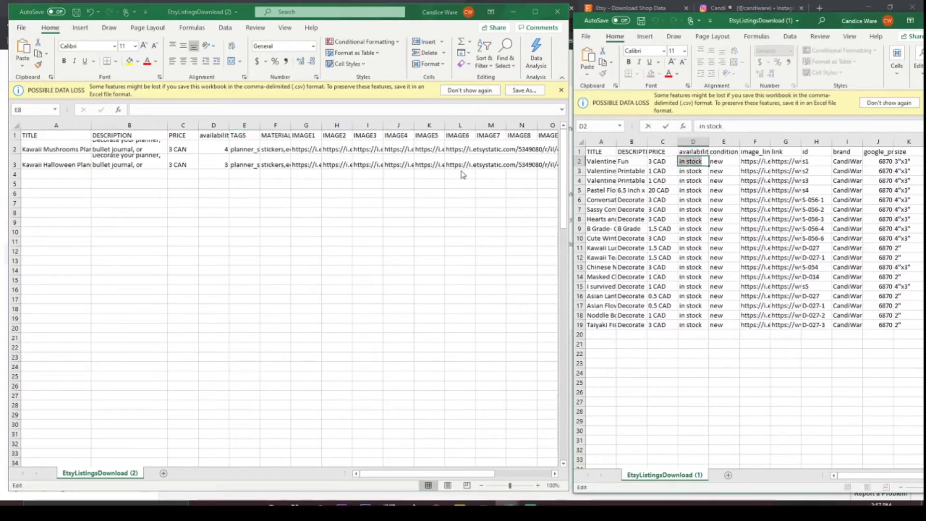
left_click(211, 151)
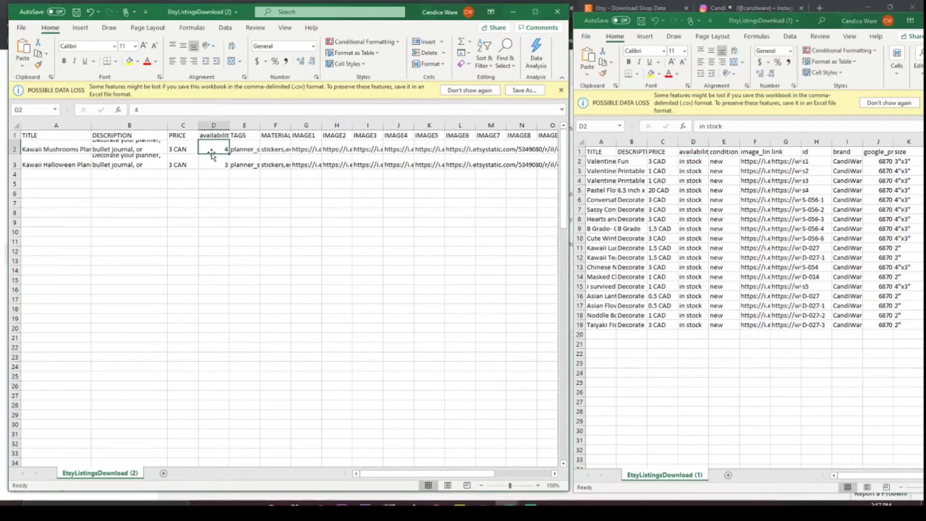
left_click_drag(212, 153, 212, 166)
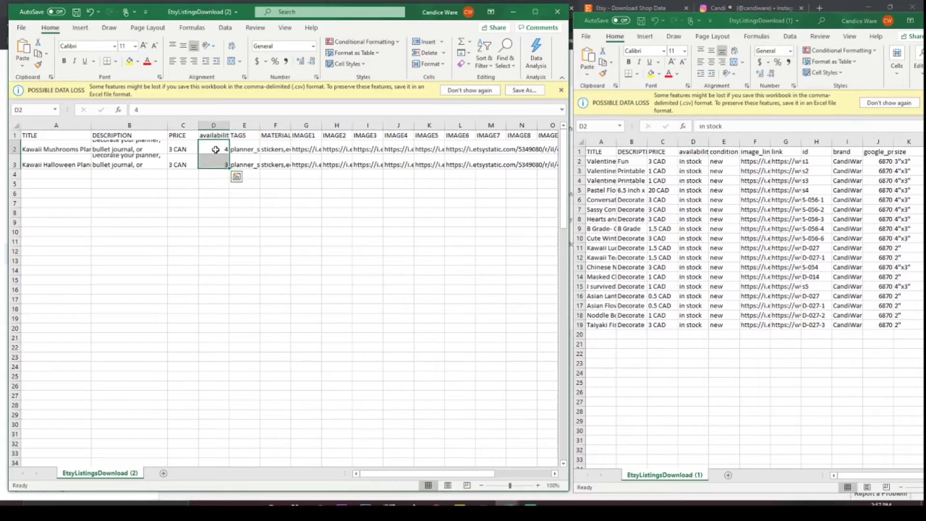
key("BackSpace")
key("ctrl+v")
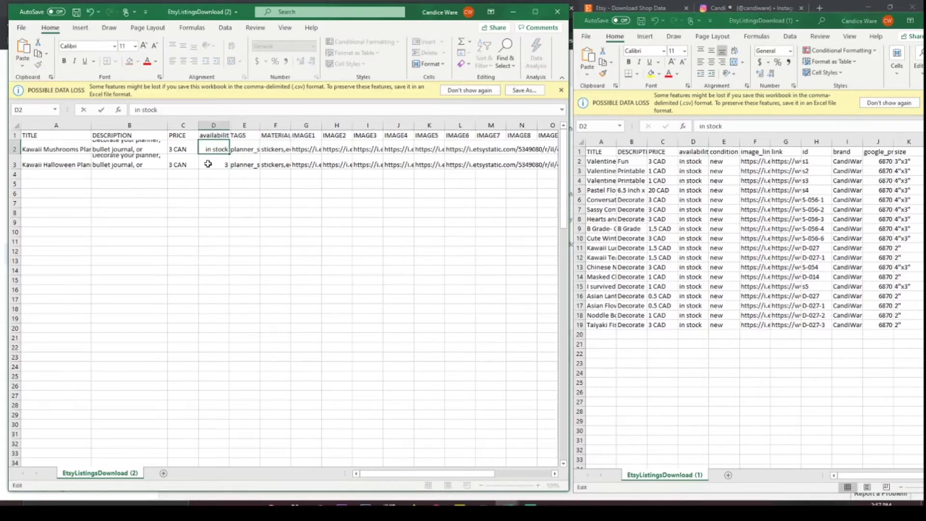
left_click_drag(208, 164, 207, 151)
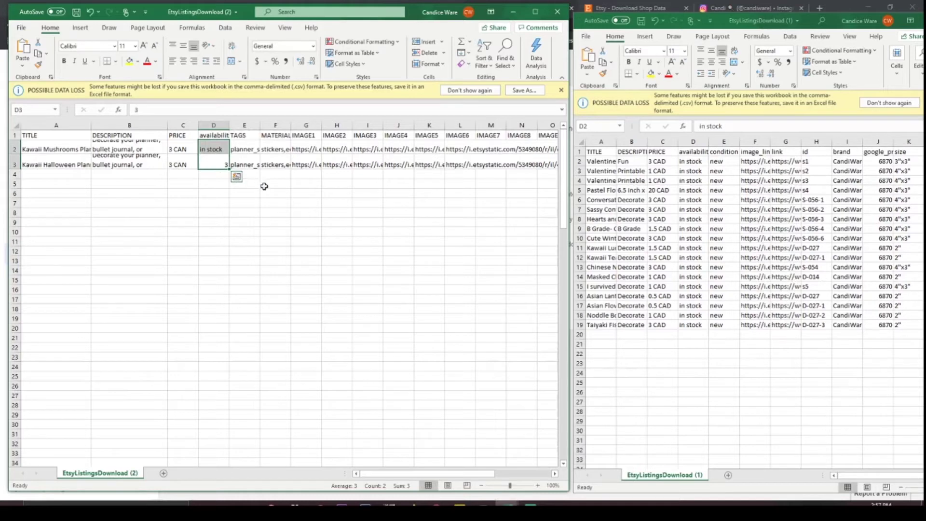
key("ctrl+d")
left_click(237, 177)
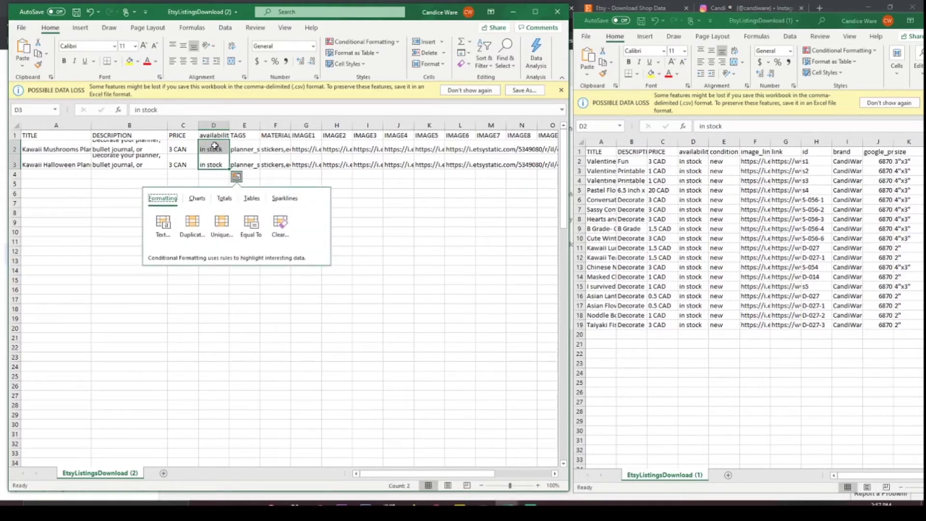
left_click(369, 192)
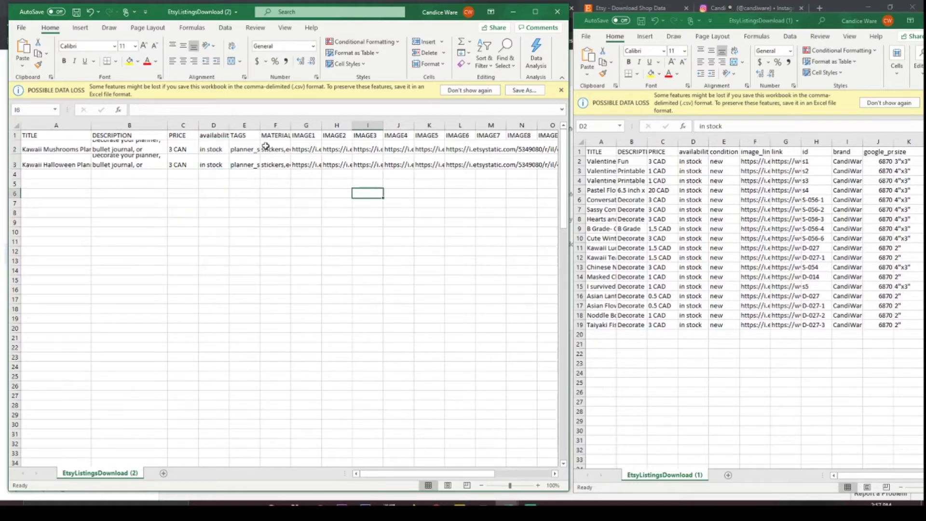
Relabel column D as condition, marking both listings as new.
left_click(729, 151)
double_click(189, 146)
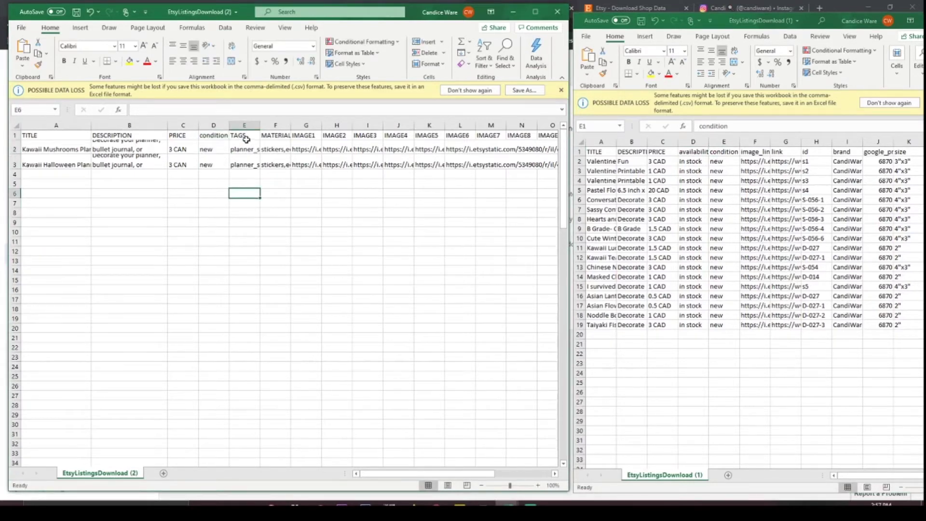
left_click(244, 125)
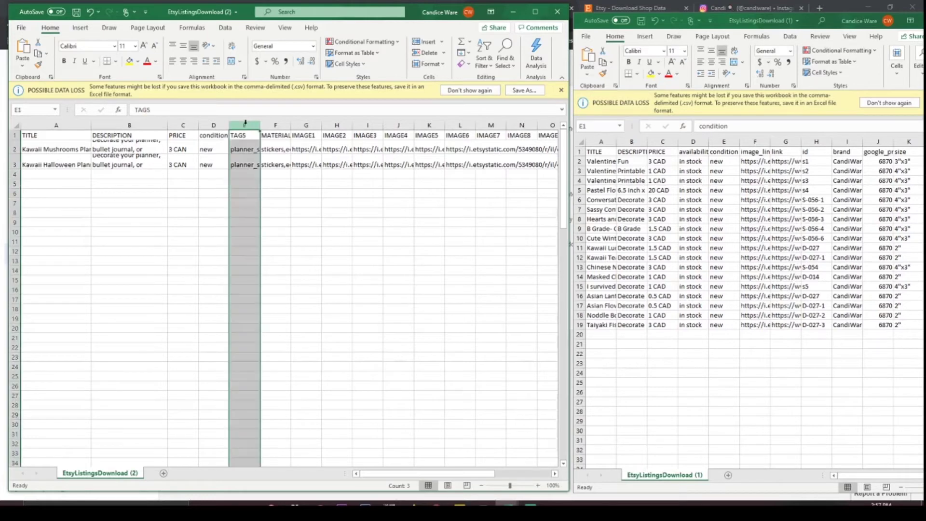
left_click(276, 125, "shift")
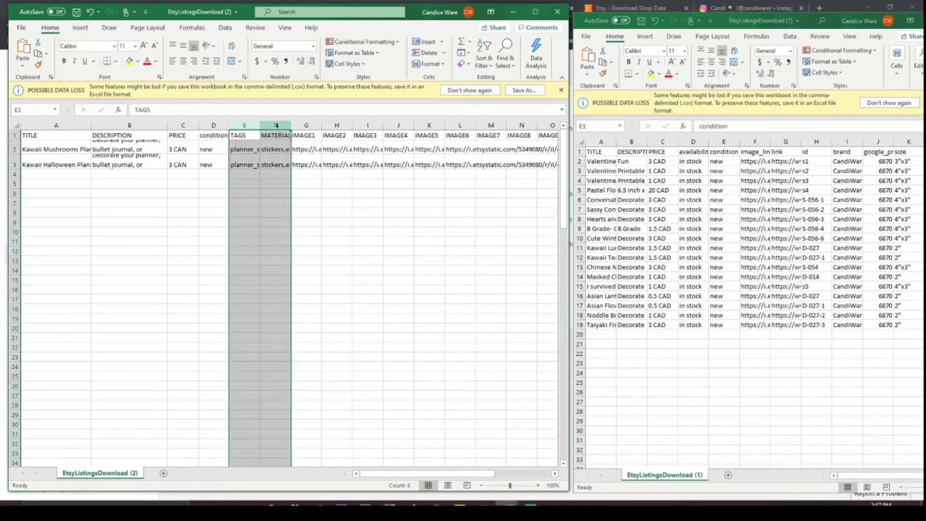
Delete the TAGS and MATERIAL columns, then paste image_link over the IMAGE1 header in E1.
right_click(276, 125)
left_click(308, 221)
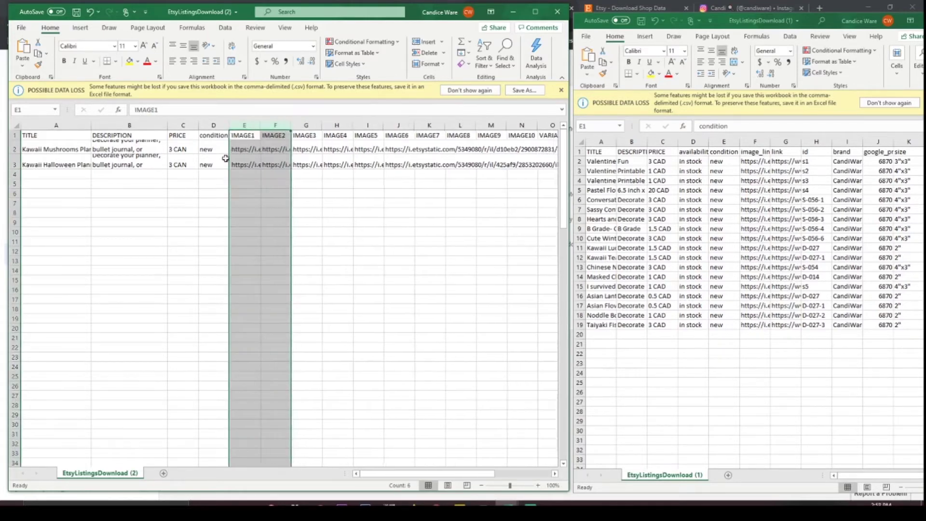
left_click(777, 152)
double_click(777, 152)
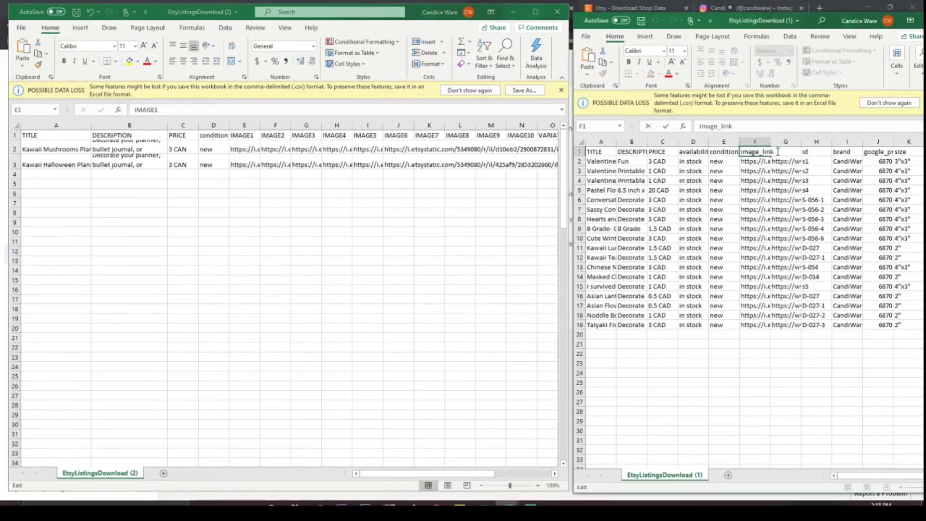
left_click_drag(777, 151, 740, 152)
key("ctrl+c")
left_click(249, 136)
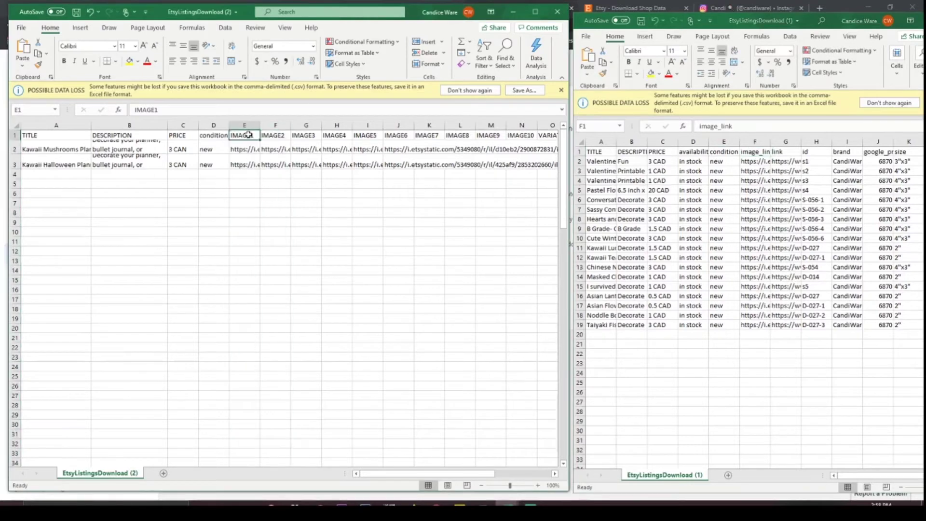
double_click(251, 134)
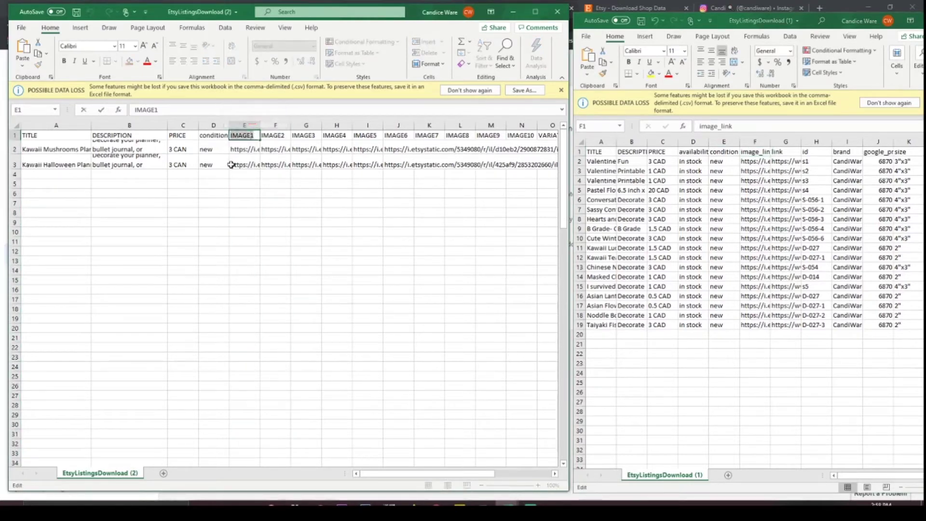
key("ctrl+v")
left_click(270, 192)
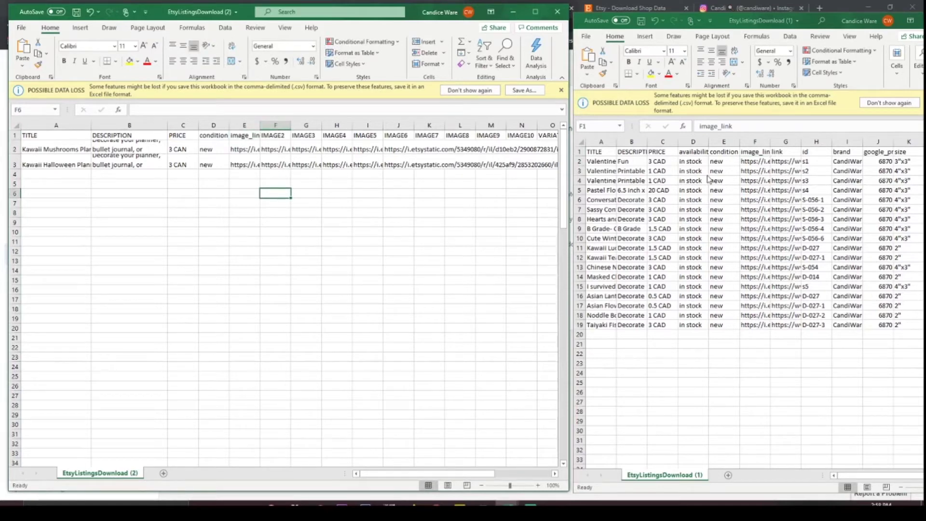
Rename the IMAGE2 column header to link.
left_click(779, 152)
double_click(786, 151)
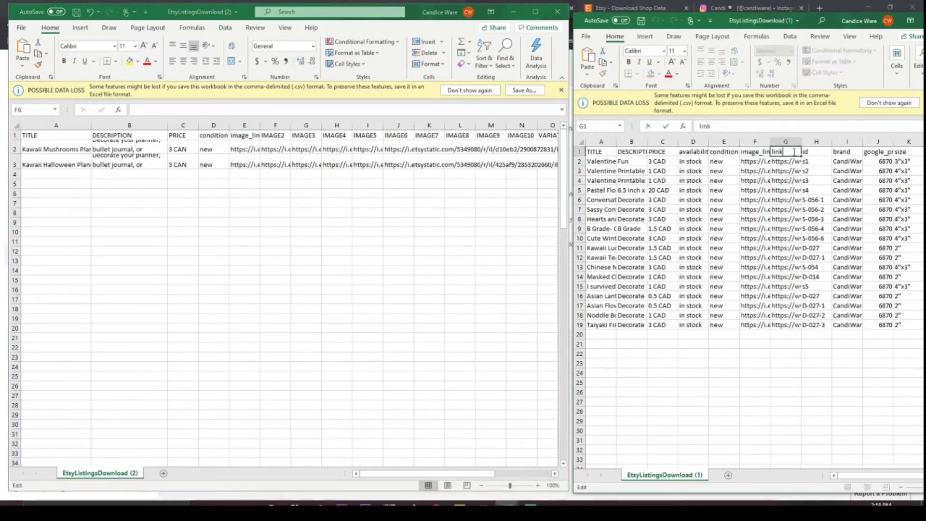
left_click(307, 168)
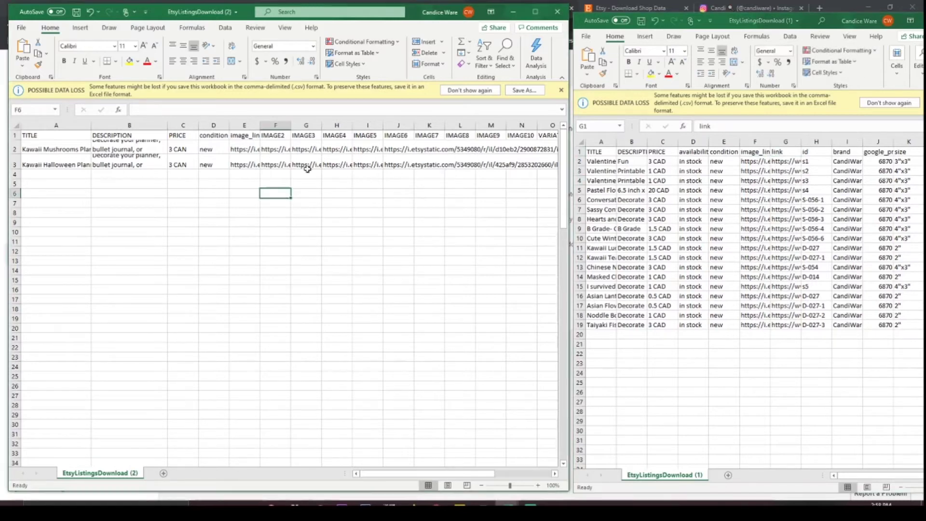
left_click(261, 137)
double_click(261, 137)
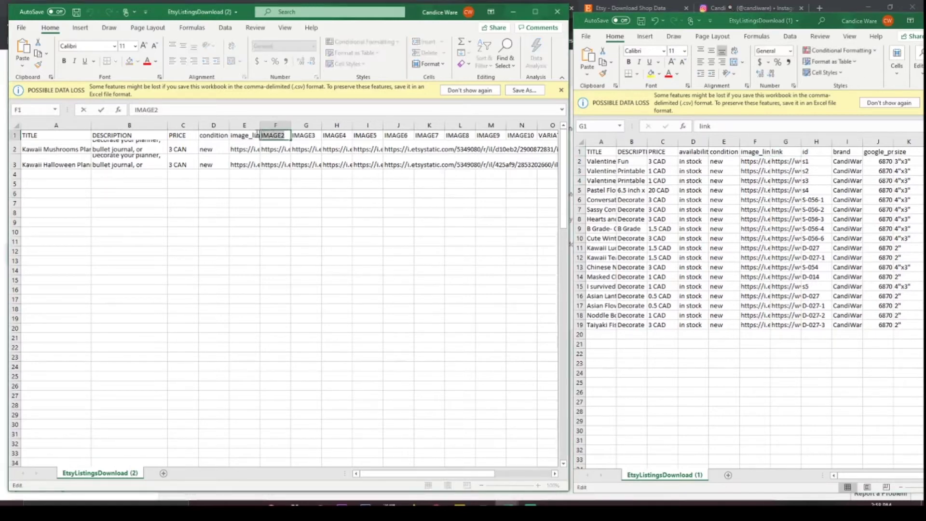
type("link")
left_click(285, 222)
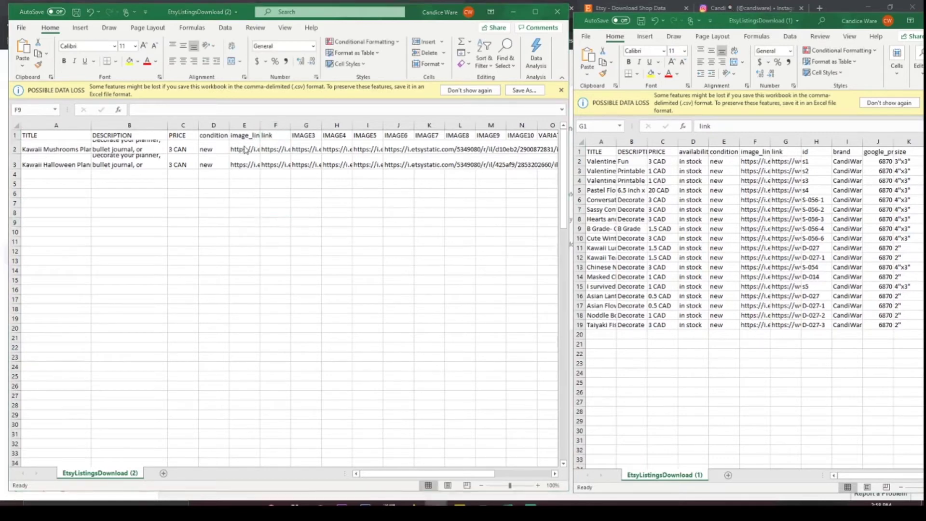
Replace F2's image address with the Kawaii Mushrooms Etsy listing URL.
left_click(268, 149)
double_click(267, 148)
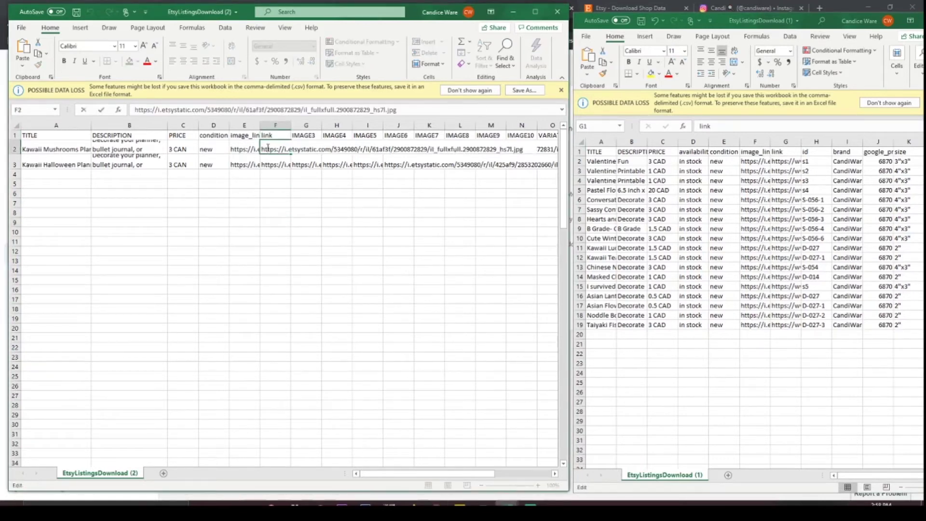
triple_click(268, 149)
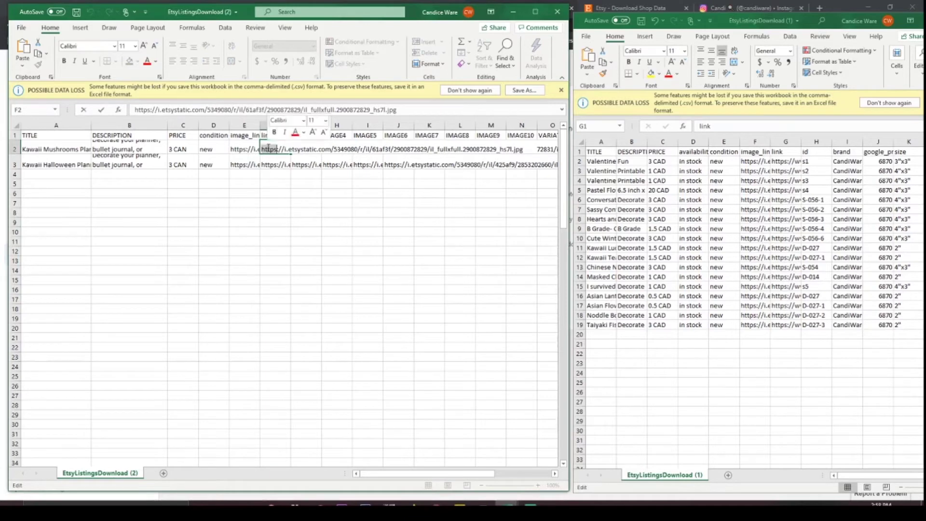
key("ctrl+v")
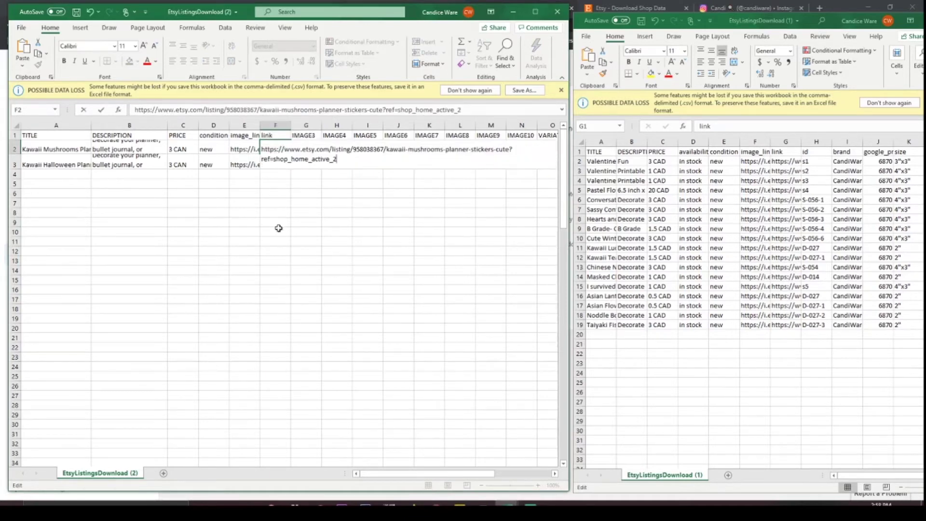
left_click(306, 212)
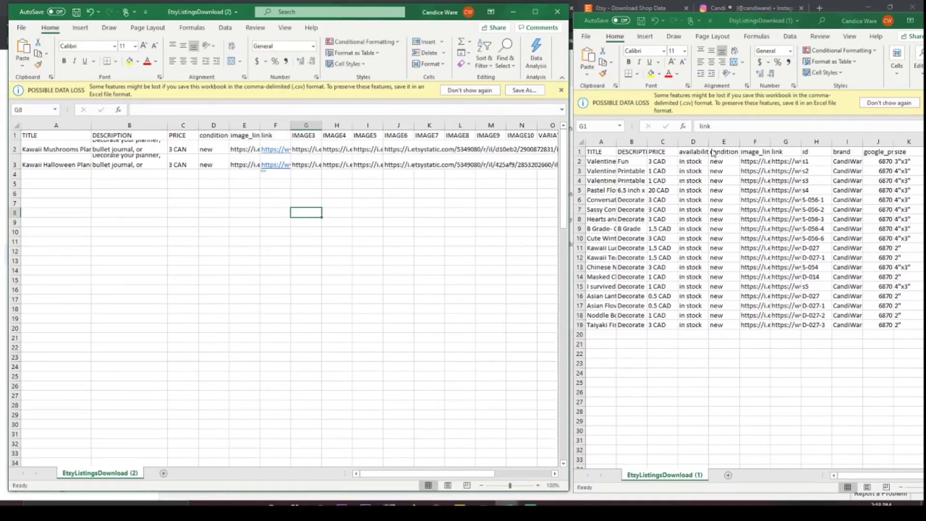
Head the IMAGE3 column as id and overwrite G2's URL with 009, showing 9.
left_click(820, 155)
double_click(820, 155)
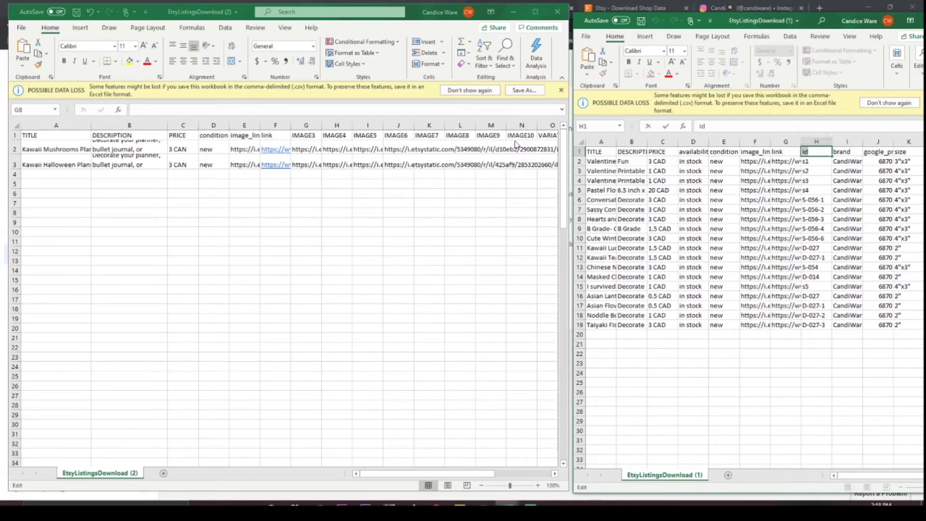
left_click(367, 338)
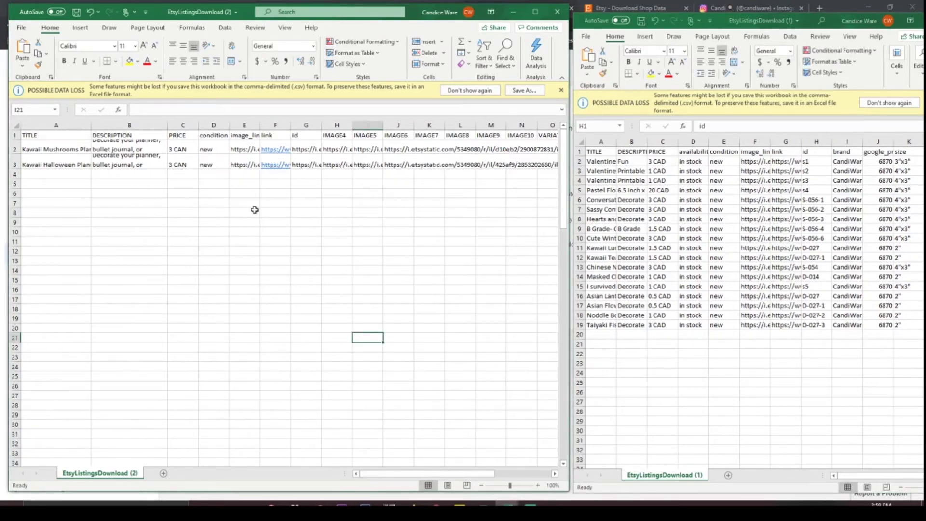
left_click(311, 148)
double_click(311, 147)
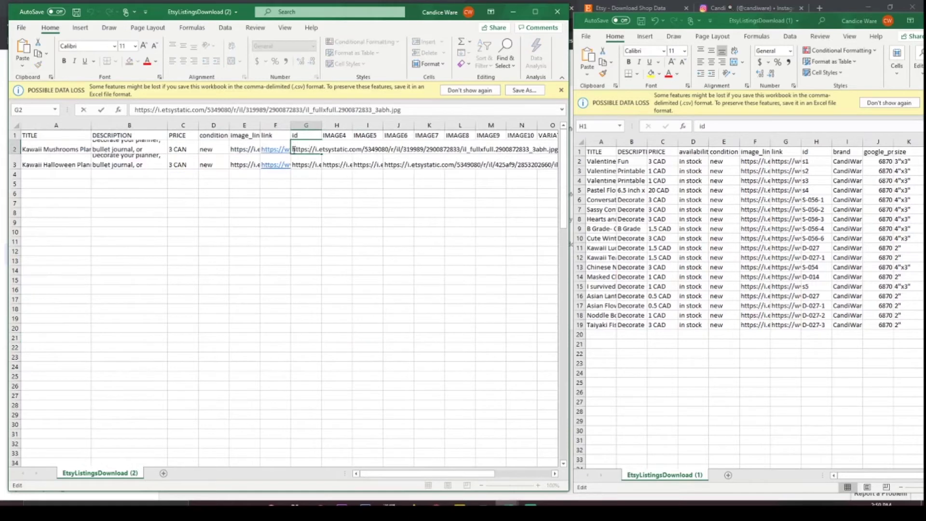
left_click_drag(293, 149, 580, 162)
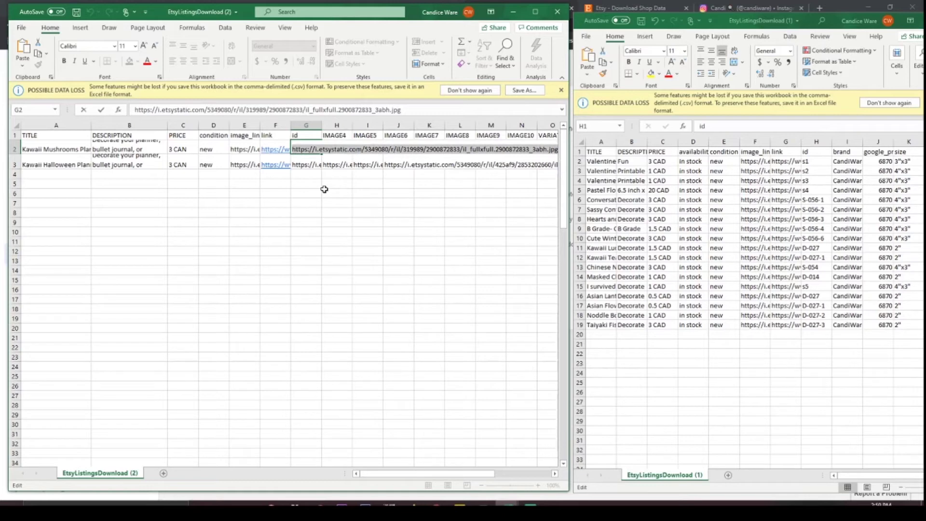
type("009")
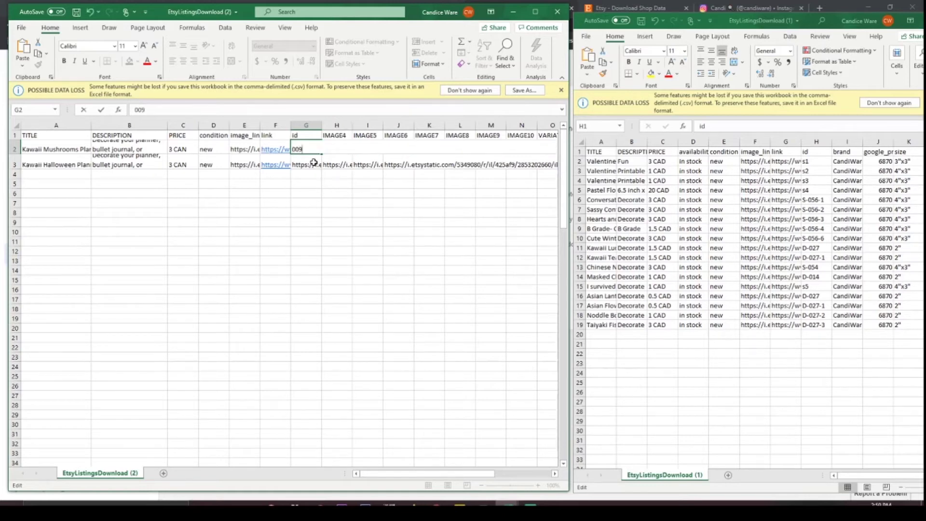
Overwrite G3's image URL with 0099 so the id shows 99.
double_click(310, 163)
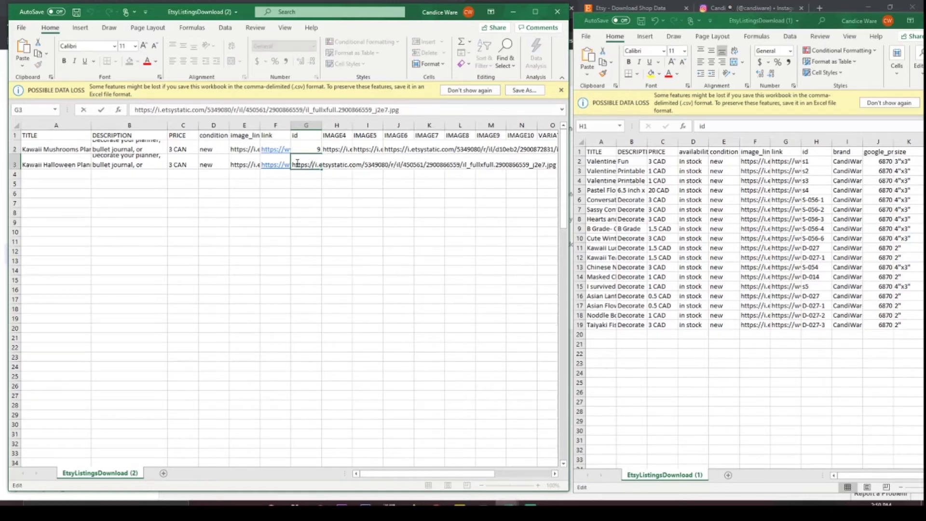
left_click_drag(294, 165, 584, 167)
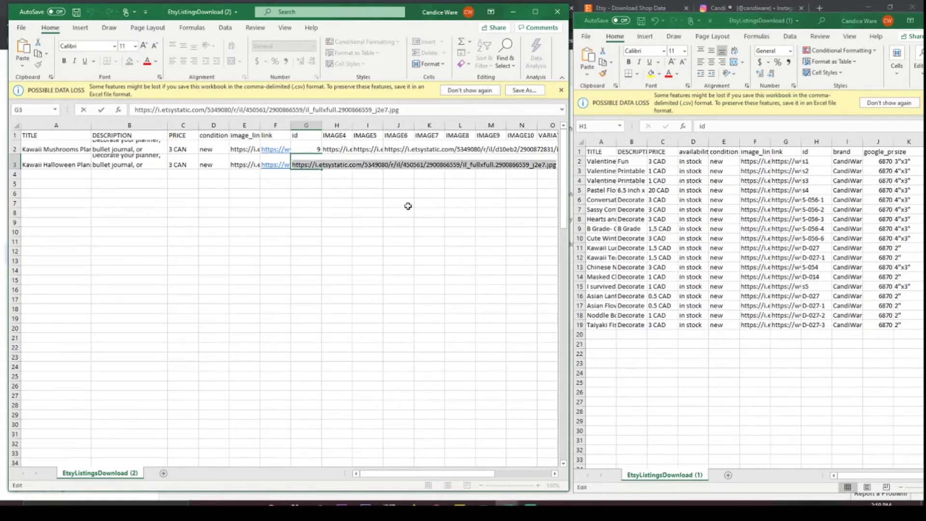
type("00")
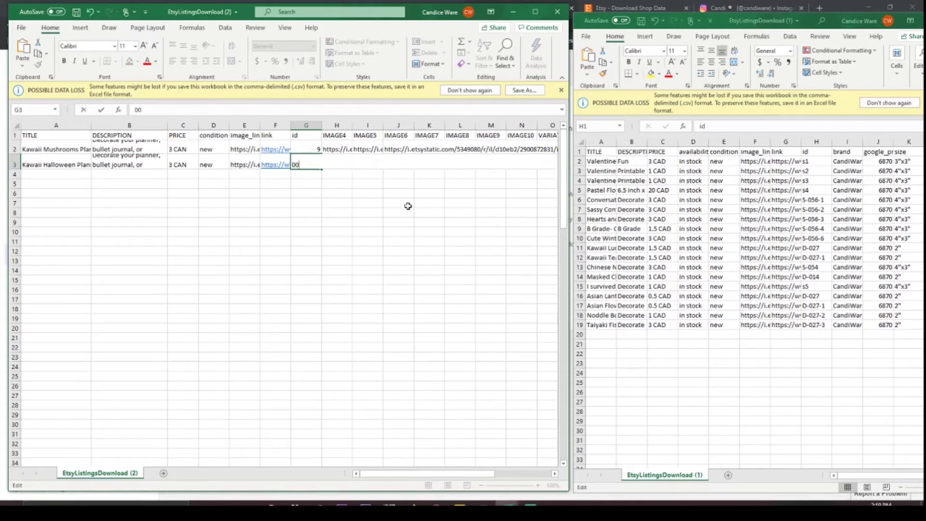
type("99")
left_click(408, 213)
left_click(853, 151)
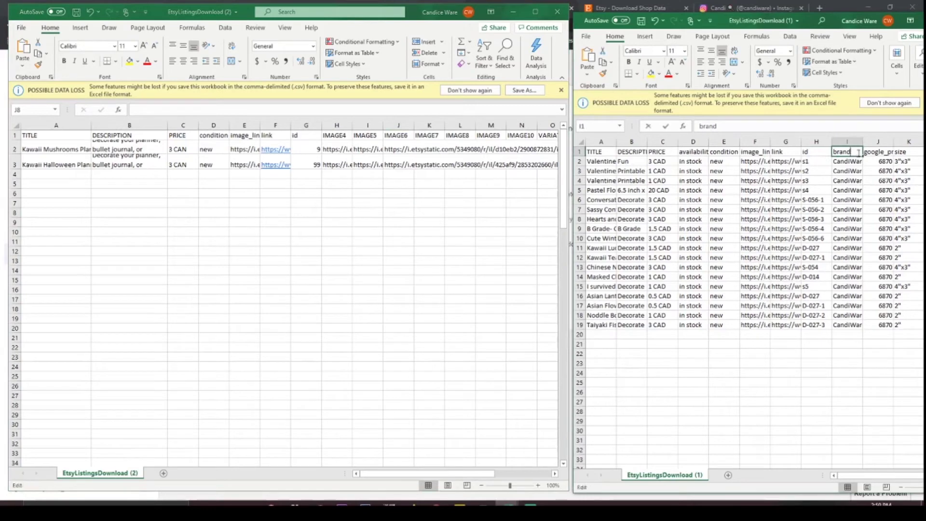
Turn column H into a brand column reading CandiWare, copied from the reference workbook.
double_click(858, 152)
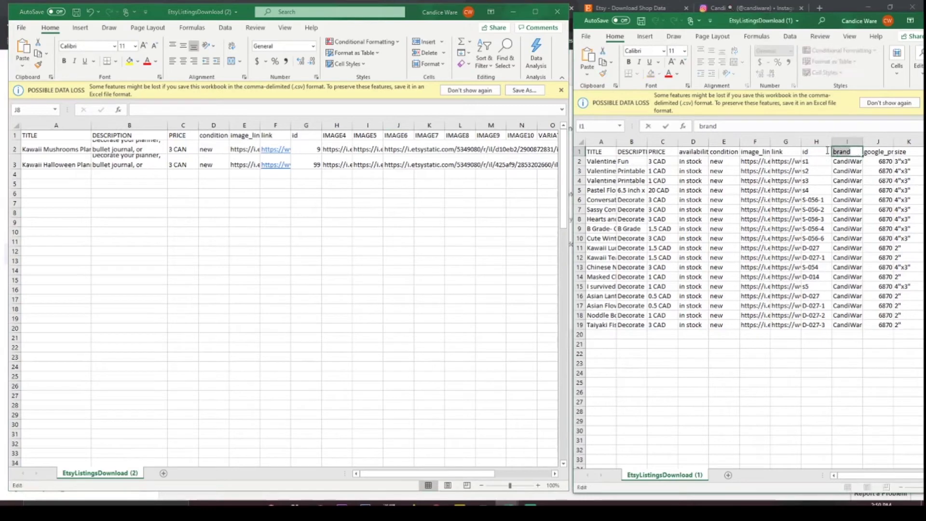
left_click(334, 137)
double_click(347, 136)
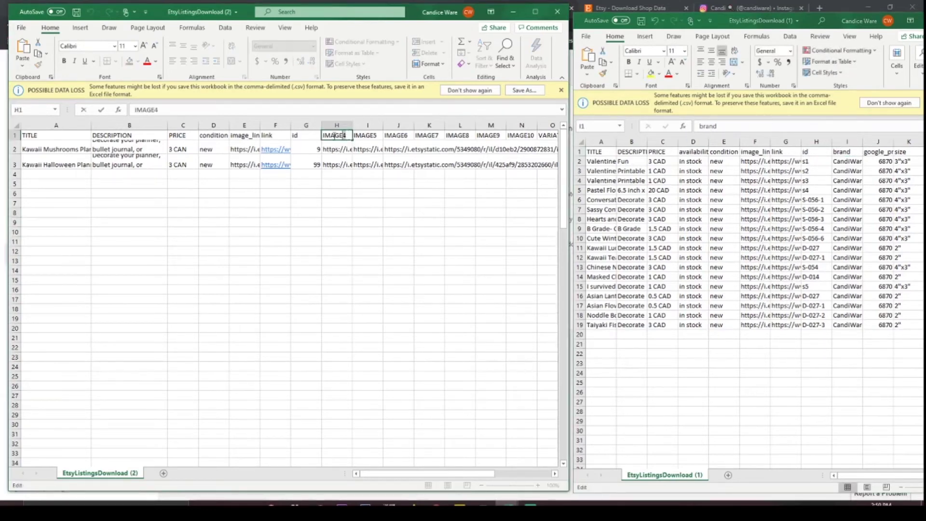
key("Escape")
type("brand CandiWare CandiWare")
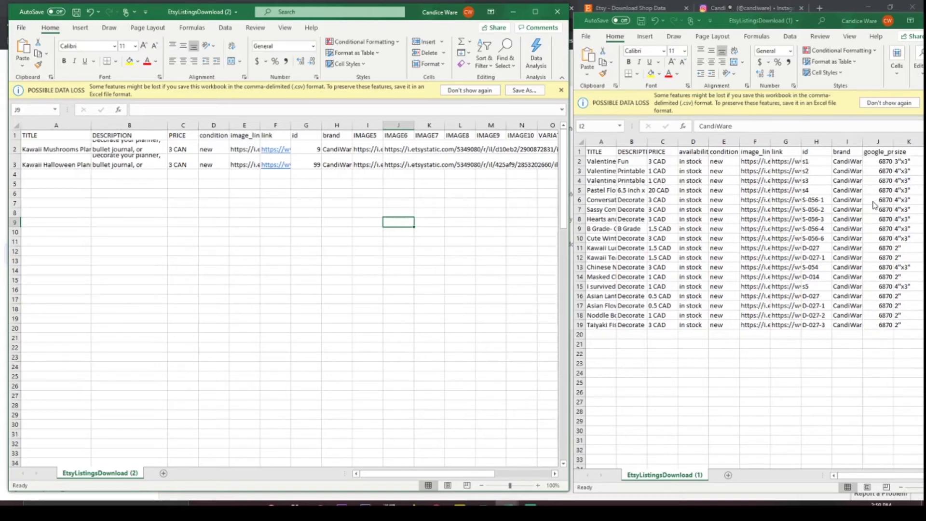
Replace the image URL in I2 with 6870.
left_click(874, 161)
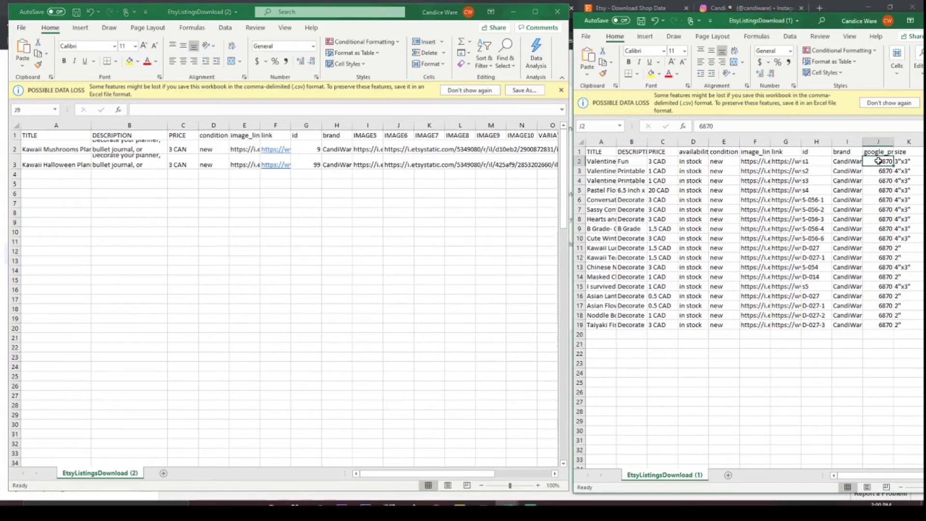
double_click(878, 161)
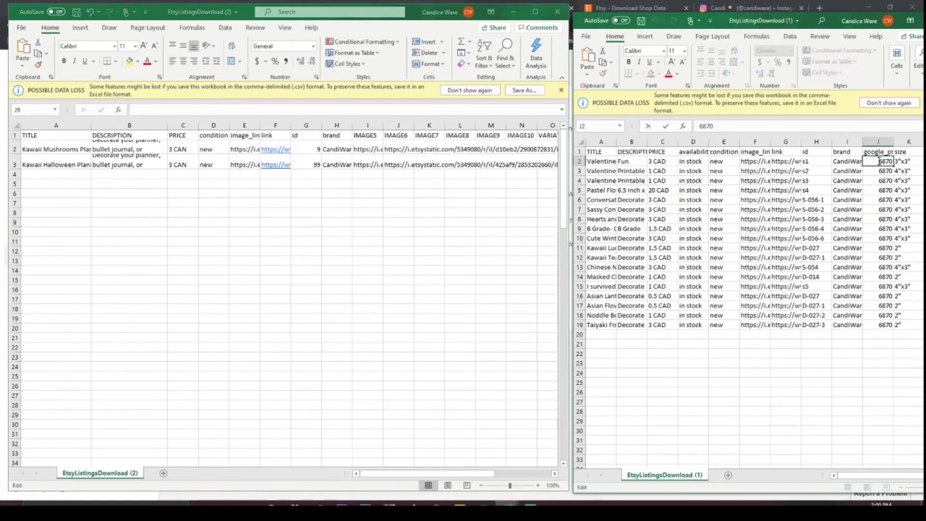
left_click(369, 151)
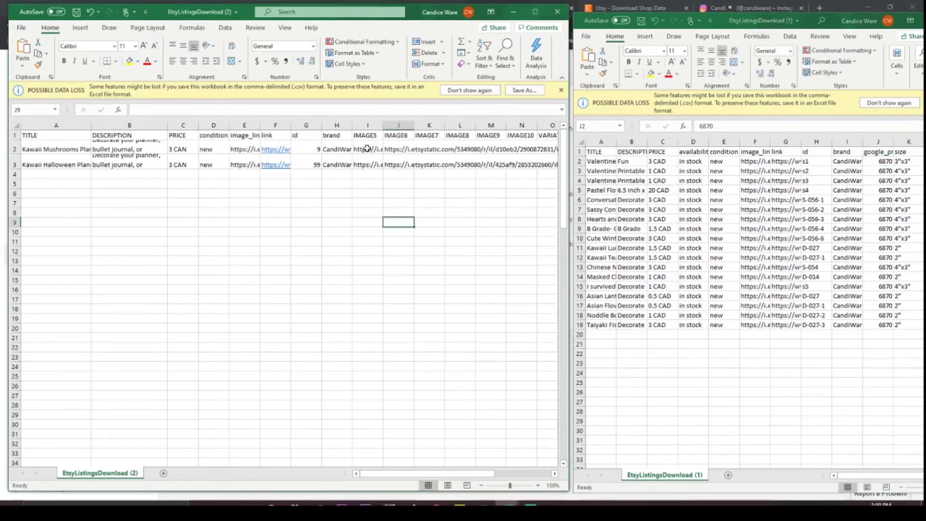
double_click(368, 150)
double_click(368, 150)
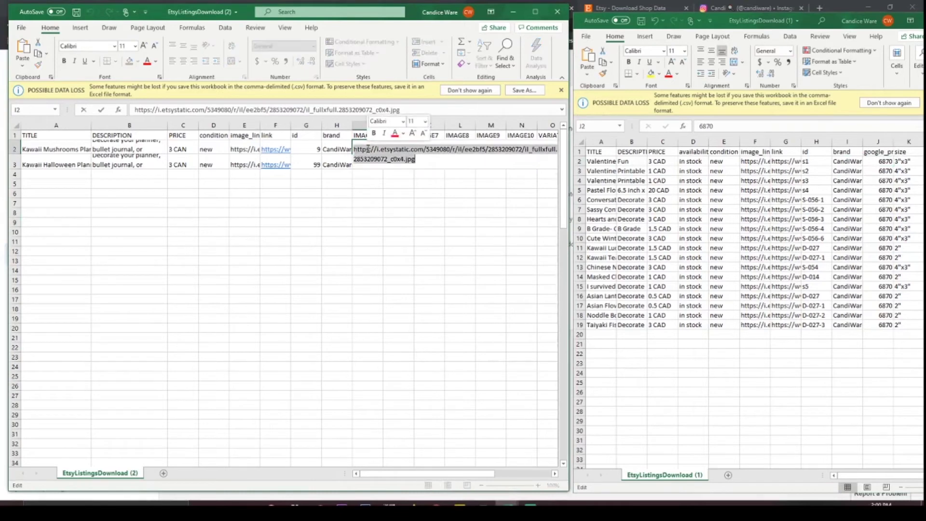
triple_click(368, 150)
type("6870")
left_click(398, 213)
Replace the image URL in I3 with 6870.
double_click(367, 163)
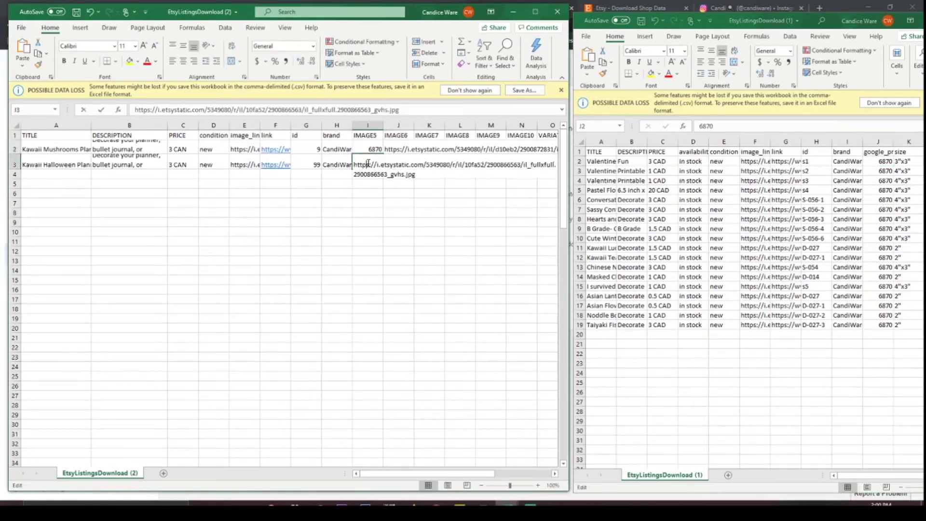
triple_click(352, 157)
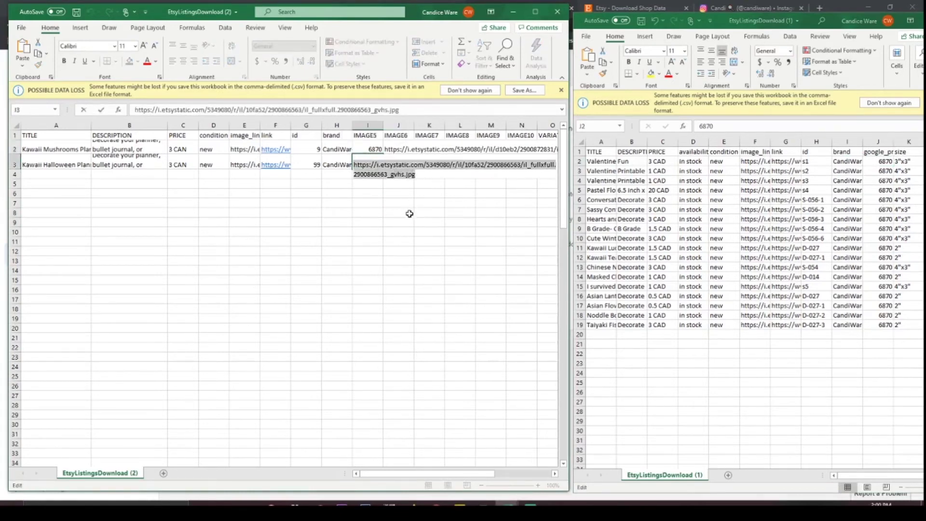
type("6870")
left_click(428, 251)
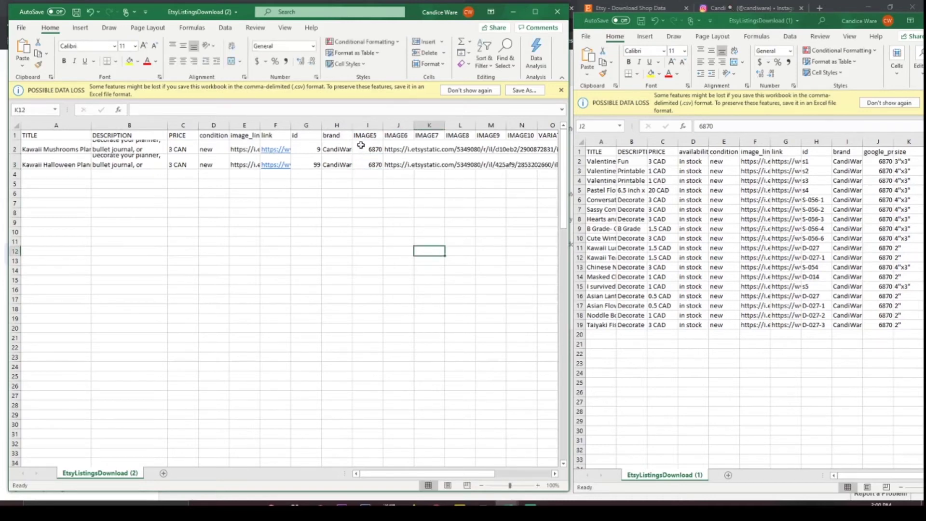
left_click(885, 151)
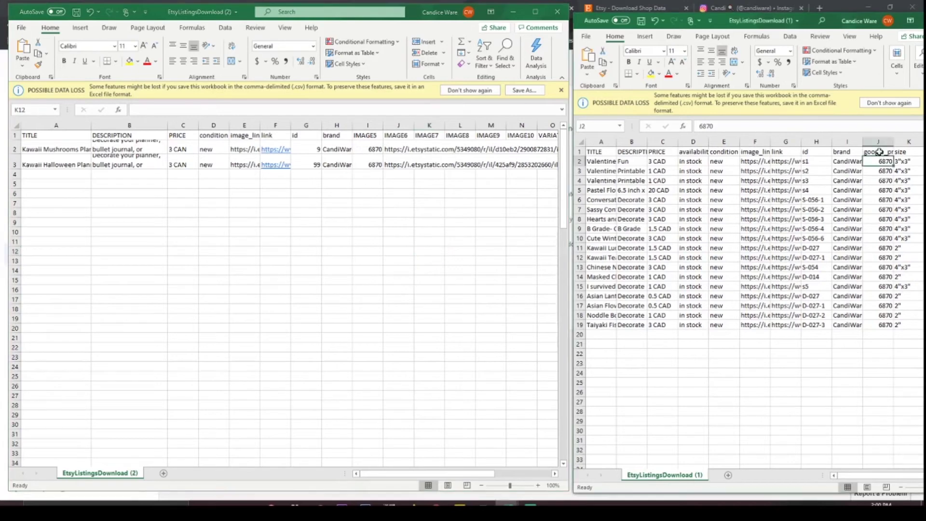
double_click(883, 152)
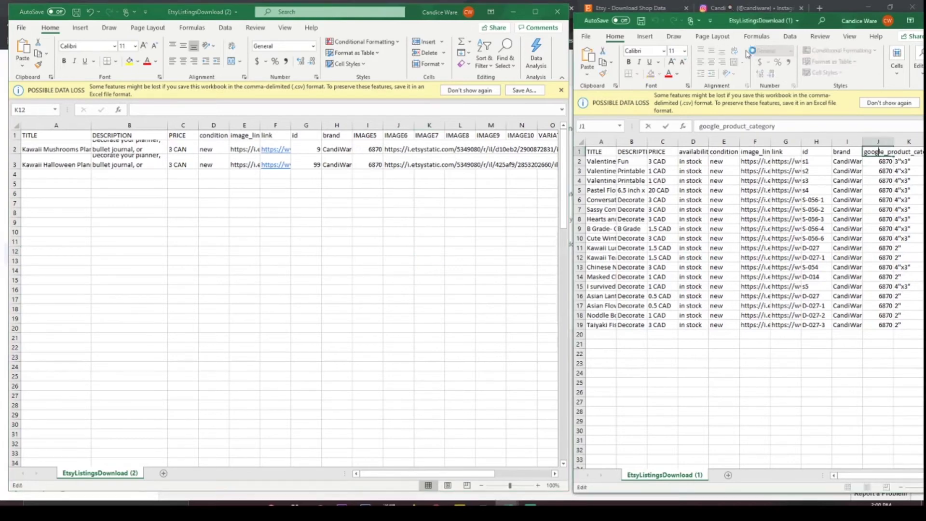
Copy the google_product_category and size headings from the reference workbook.
left_click_drag(811, 22, 727, 27)
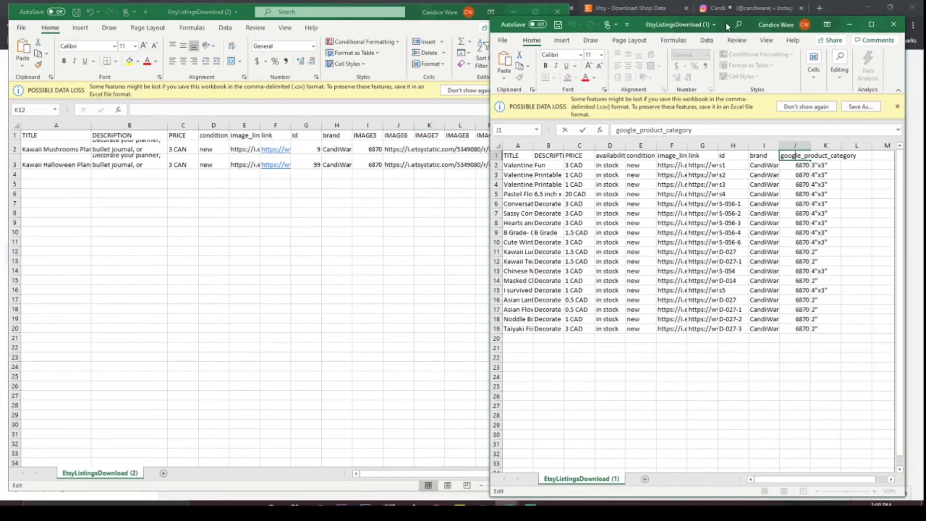
left_click_drag(862, 156, 777, 156)
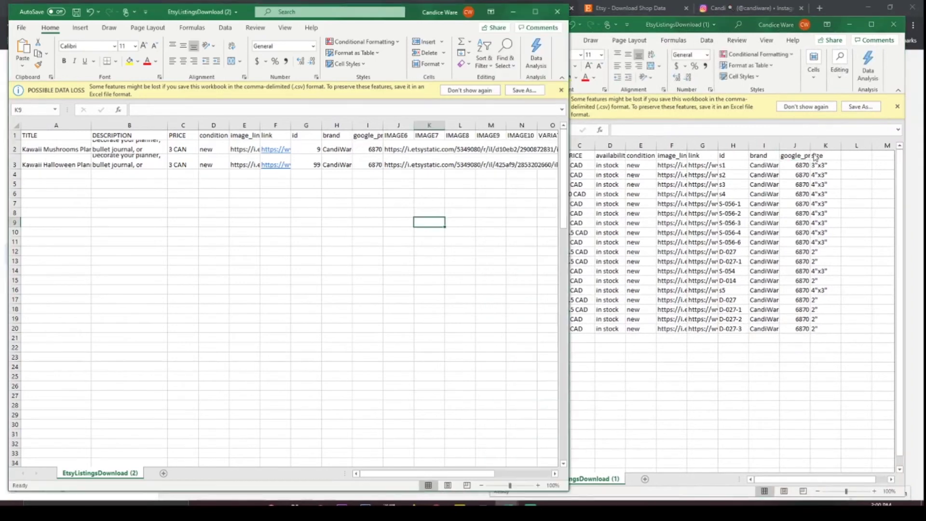
double_click(830, 156)
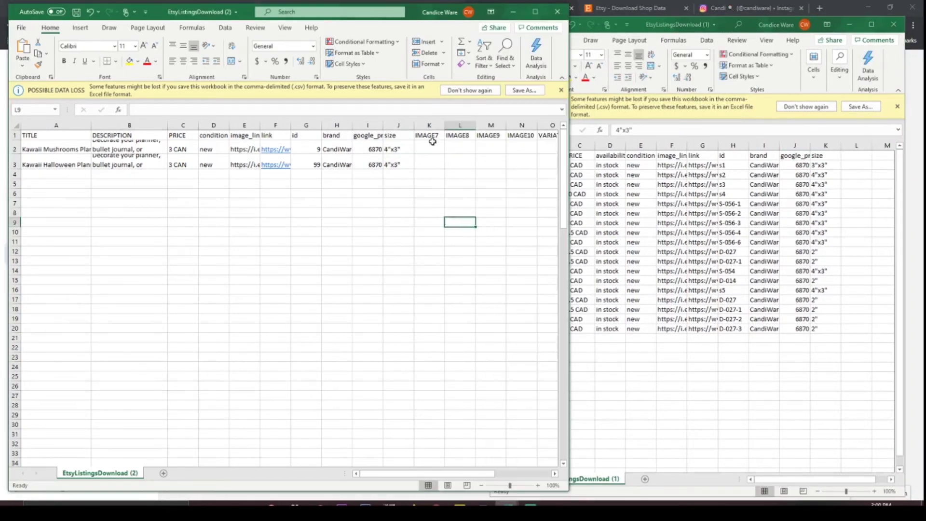
Delete leftover image, variation and SKU columns K:U and save the workbook.
left_click(429, 125)
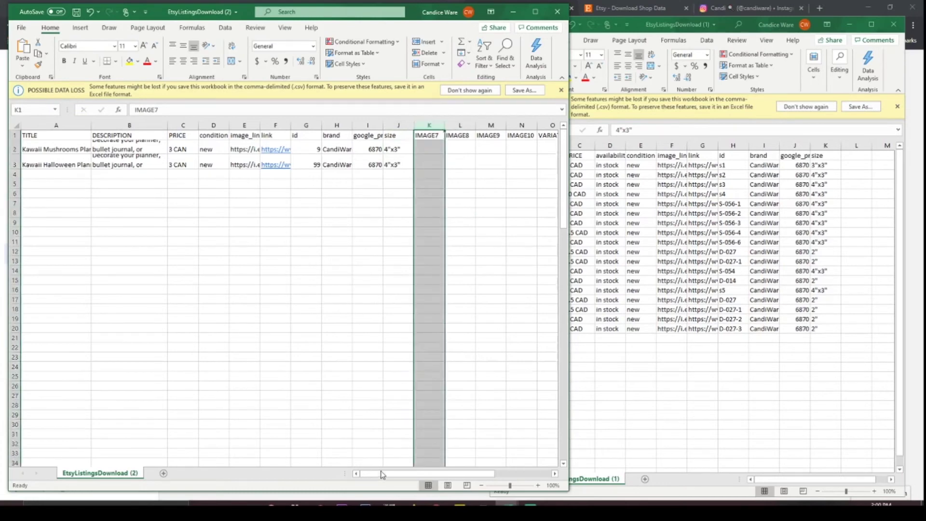
left_click_drag(383, 473, 419, 485)
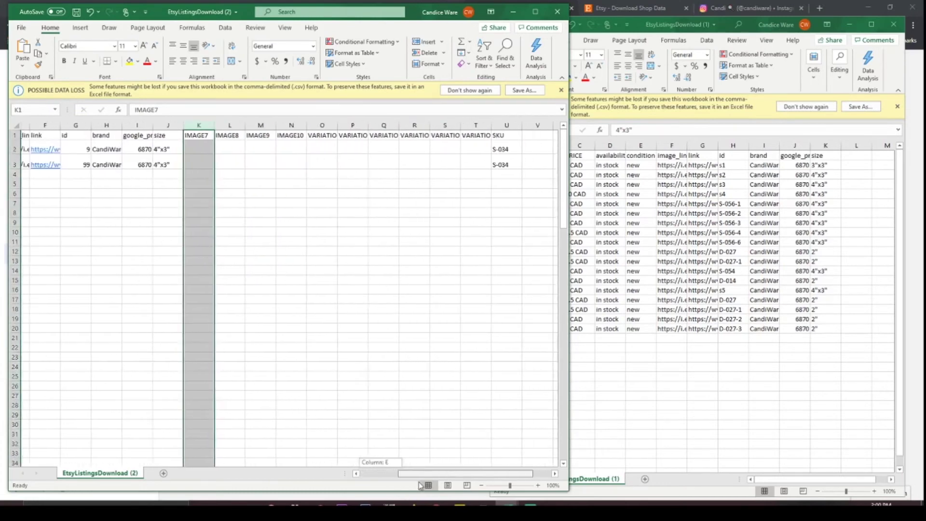
left_click(497, 125, "shift")
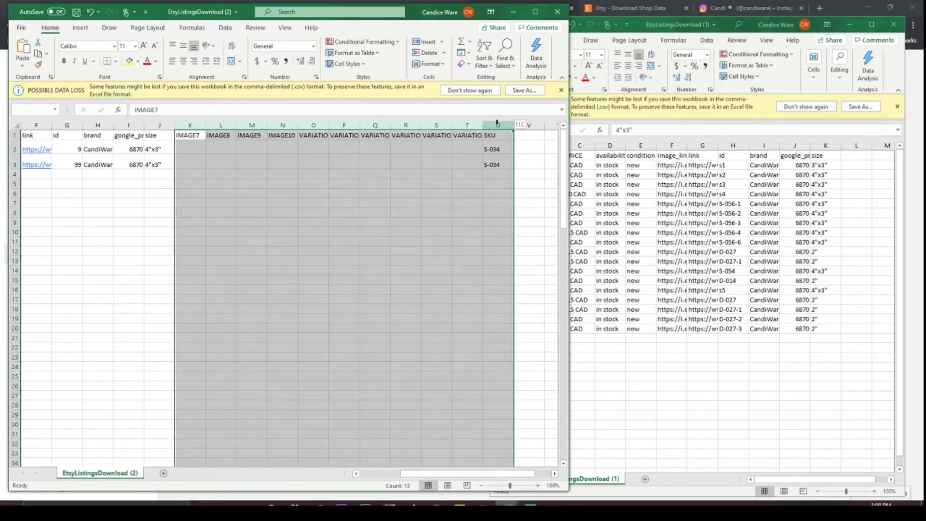
right_click(429, 127)
left_click(470, 219)
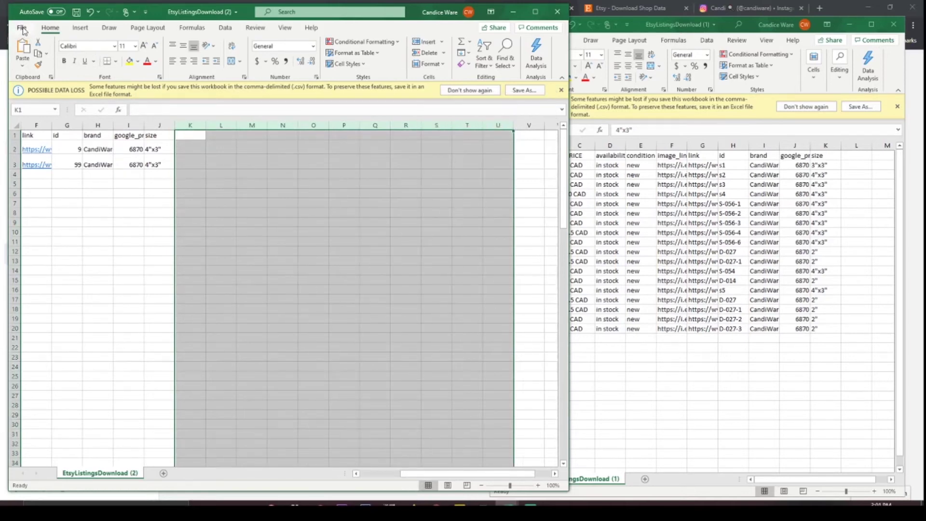
left_click(76, 12)
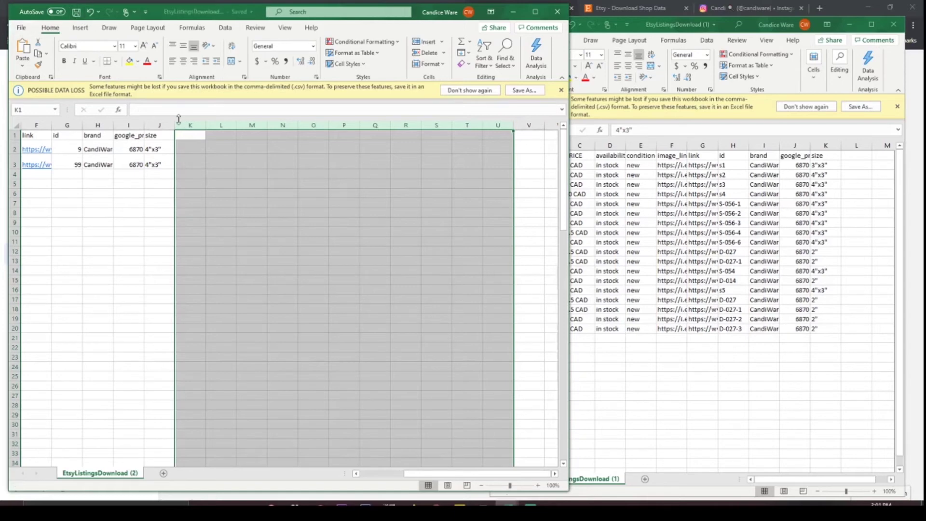
Copy the 'availability' header text from D1 of the full listings workbook.
left_click(611, 155)
double_click(611, 155)
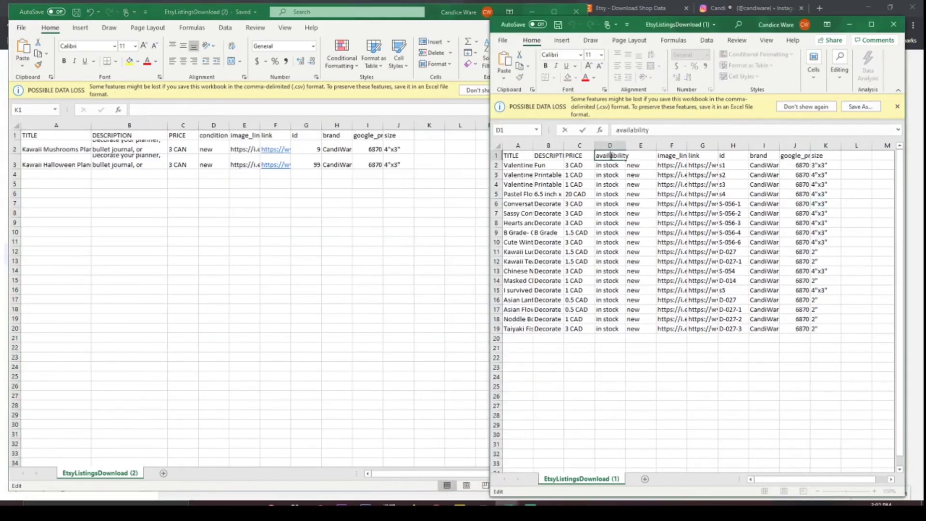
left_click_drag(635, 155, 591, 157)
key("ctrl+c")
Insert a blank column D before condition in the two-listing workbook and paste 'availability' into D1.
left_click(196, 128)
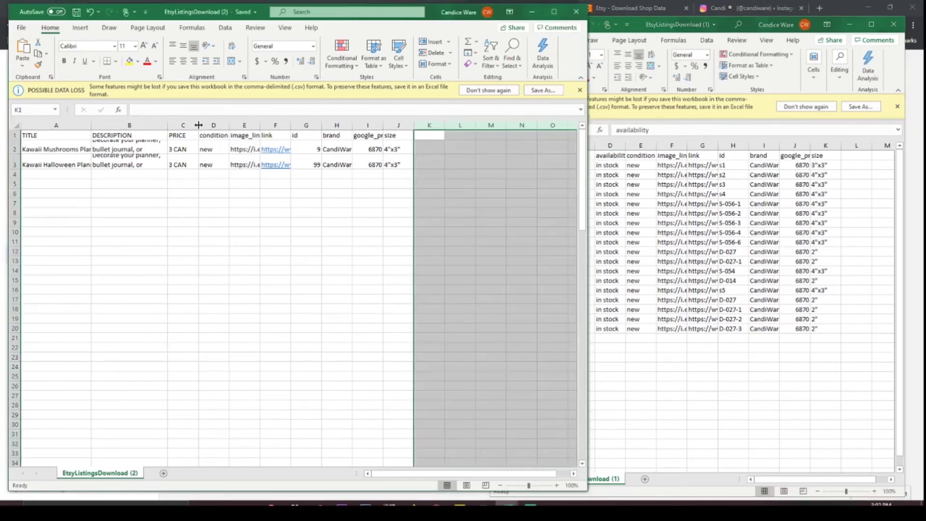
left_click(204, 126)
right_click(205, 127)
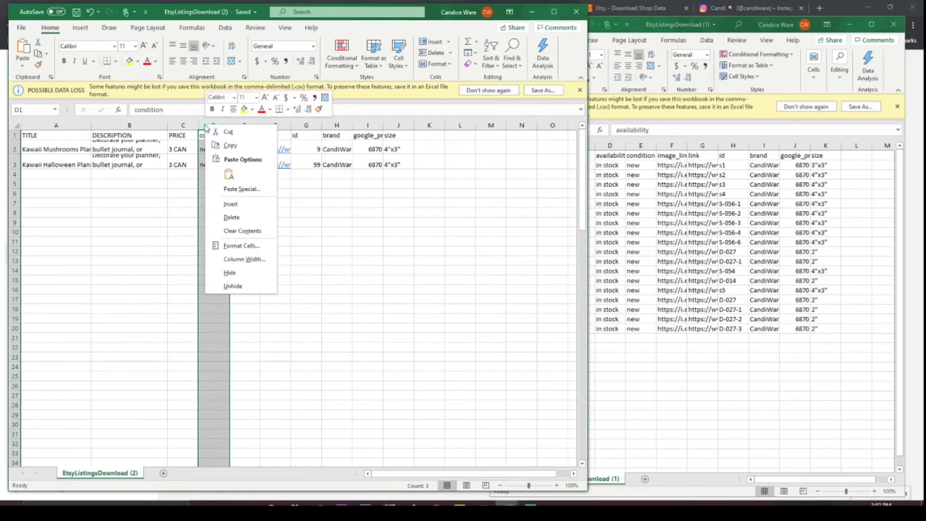
left_click(241, 204)
double_click(211, 138)
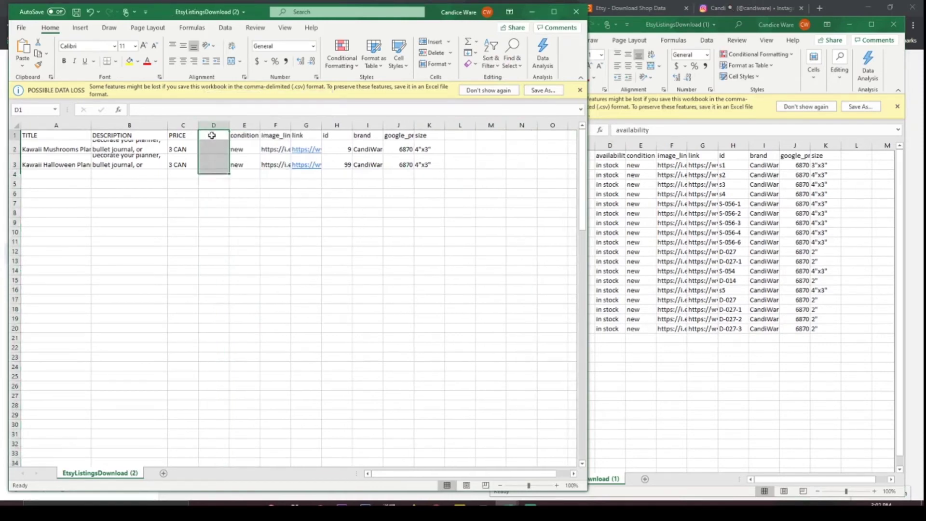
key("ctrl+v")
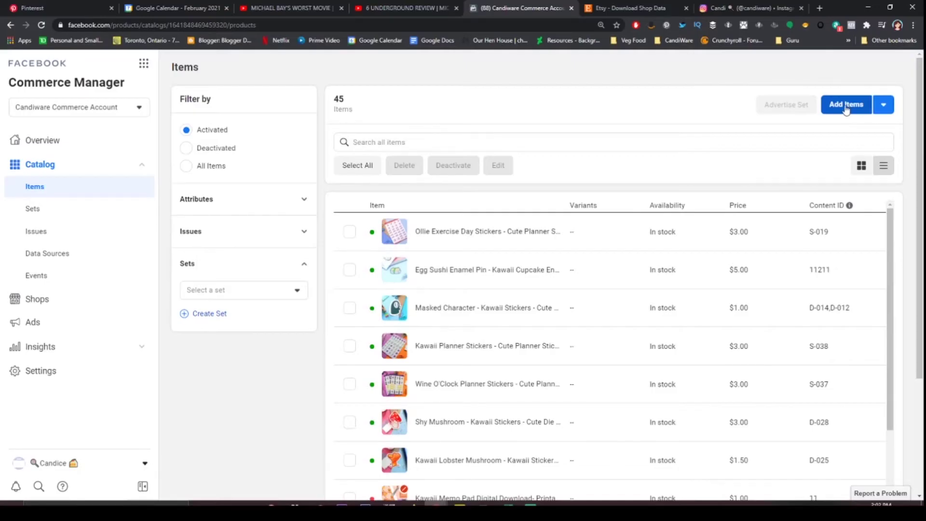
Start adding catalog items by bulk upload from a spreadsheet file.
left_click(845, 105)
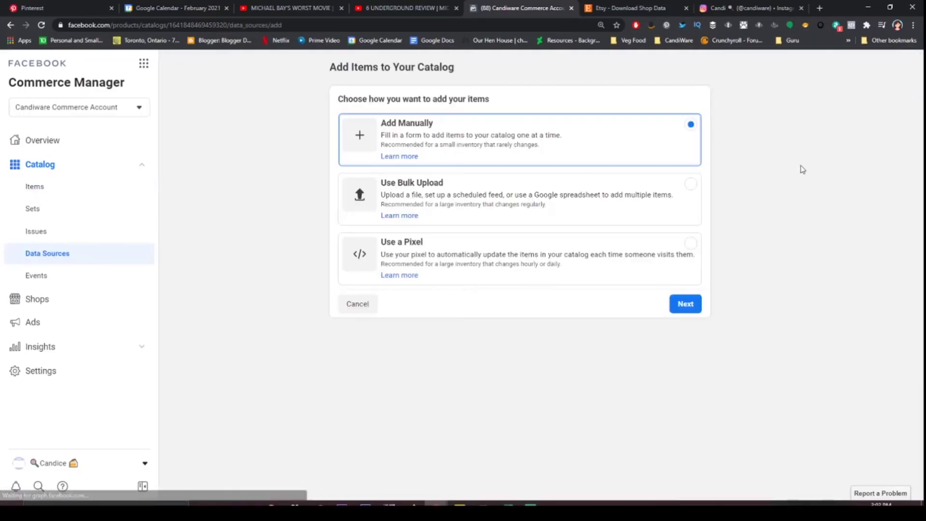
left_click(403, 191)
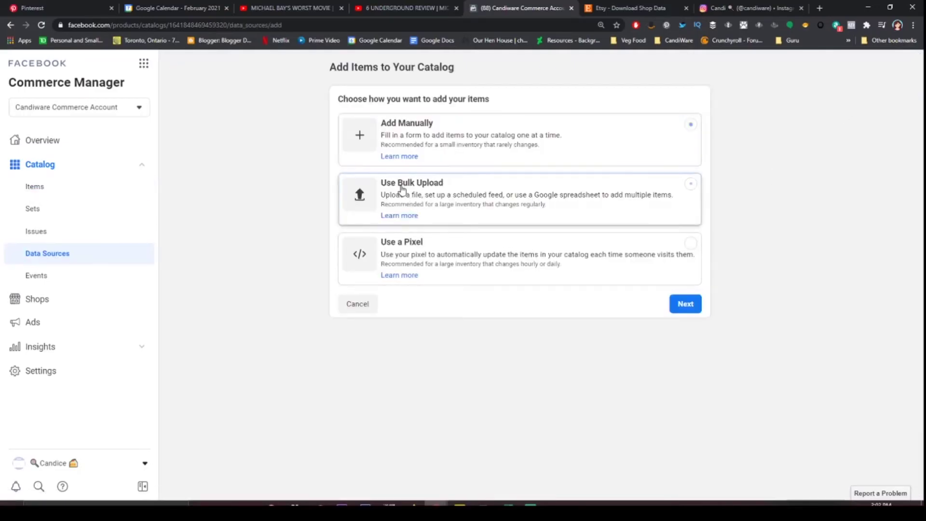
left_click(685, 304)
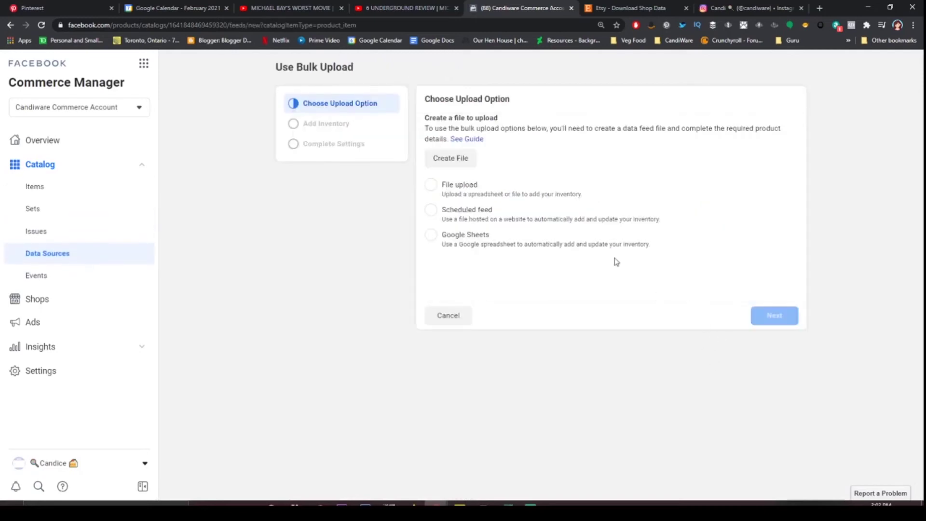
left_click(432, 185)
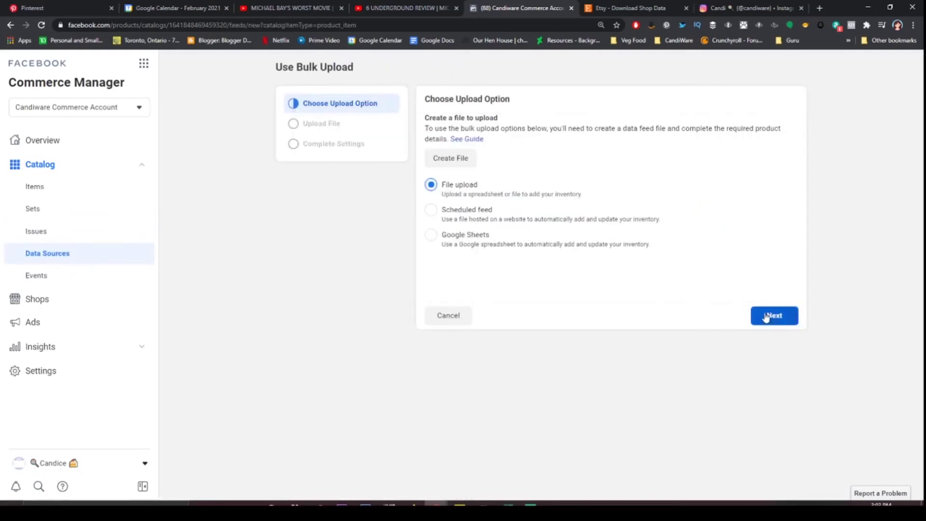
left_click(768, 316)
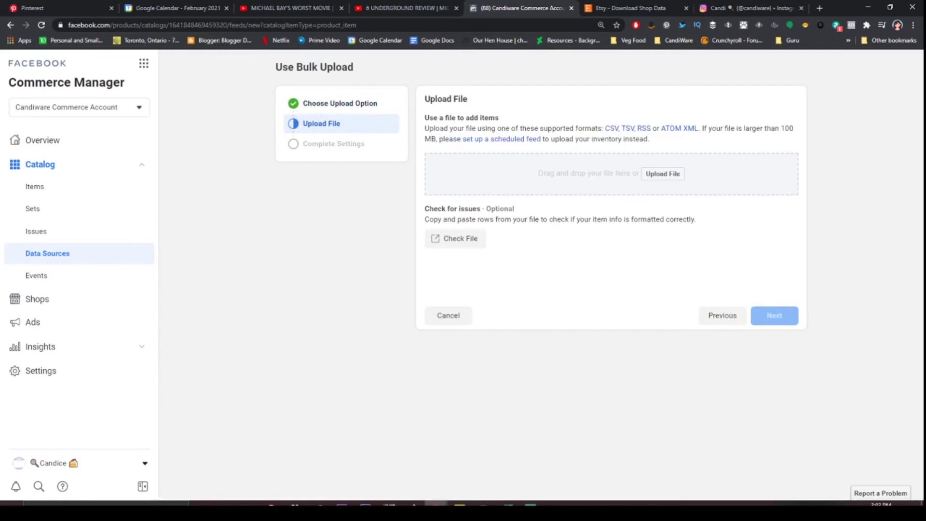
Upload EtsyListingsDownload (2).csv with Canadian Dollar as the default currency.
left_click_drag(0, 188, 562, 172)
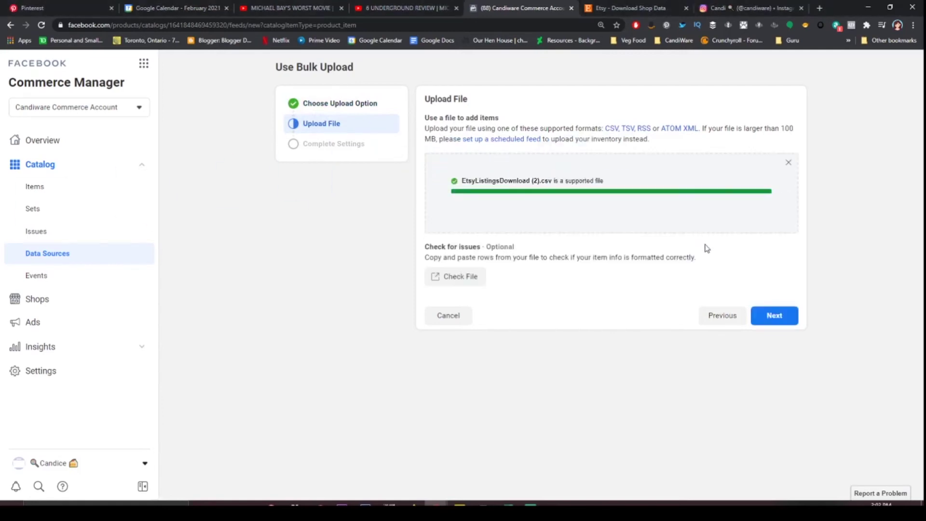
left_click(774, 315)
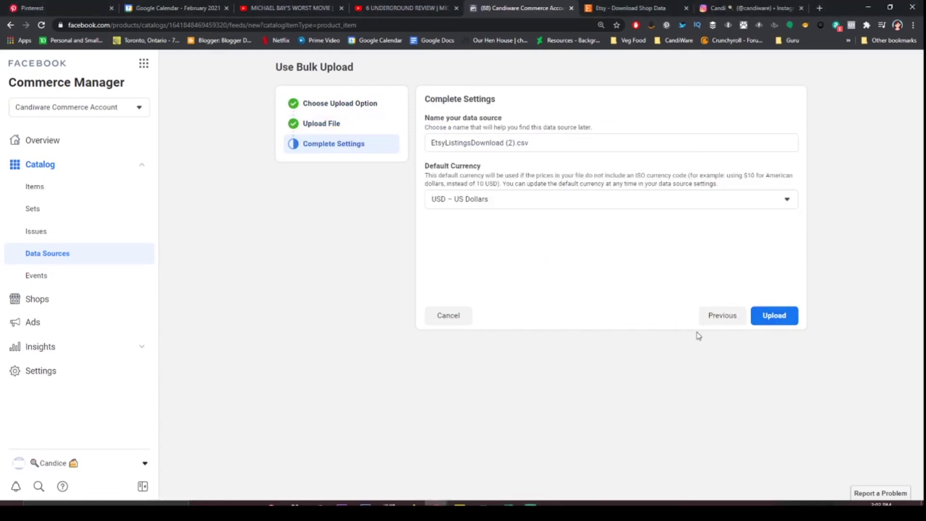
left_click(584, 199)
scroll(471, 303, "down", 5)
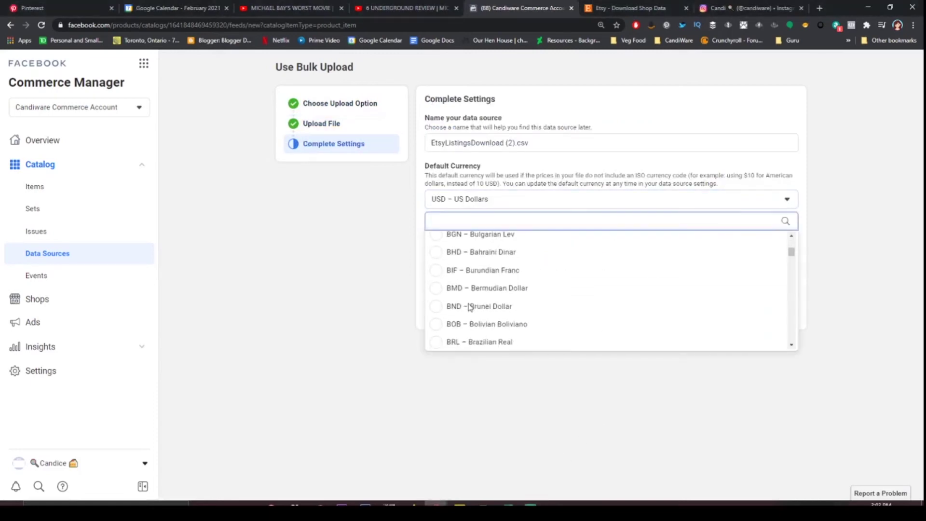
scroll(465, 306, "down", 4)
left_click(442, 266)
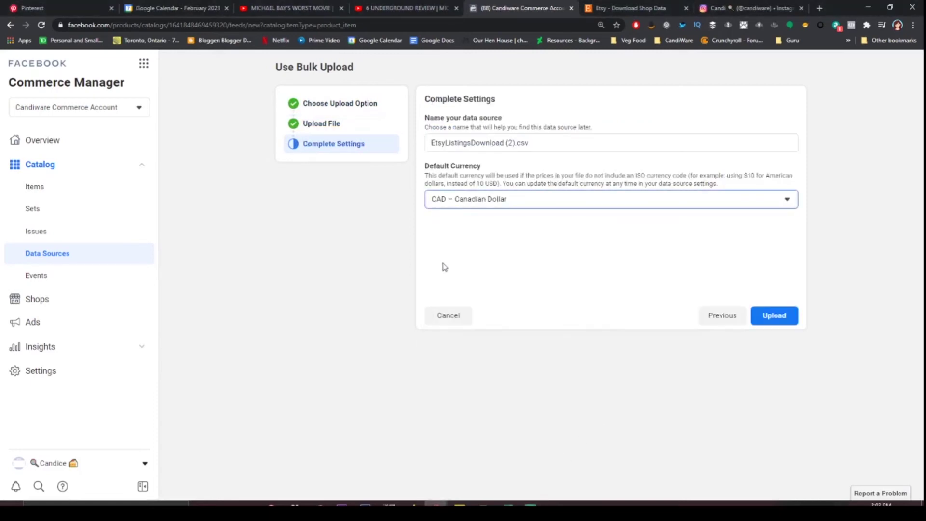
left_click(762, 324)
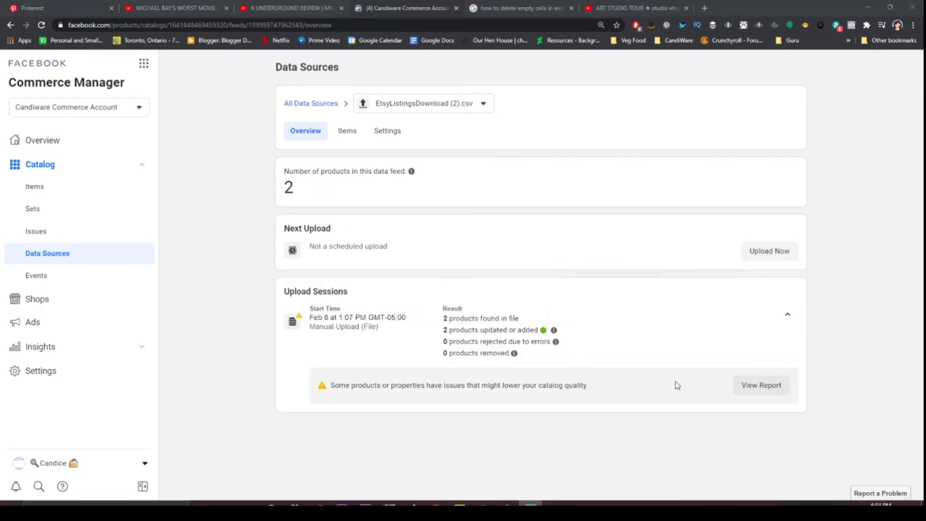
Read the upload report's missing-field warnings (additional_image_link, age_group, gender, color), then close it.
left_click(748, 384)
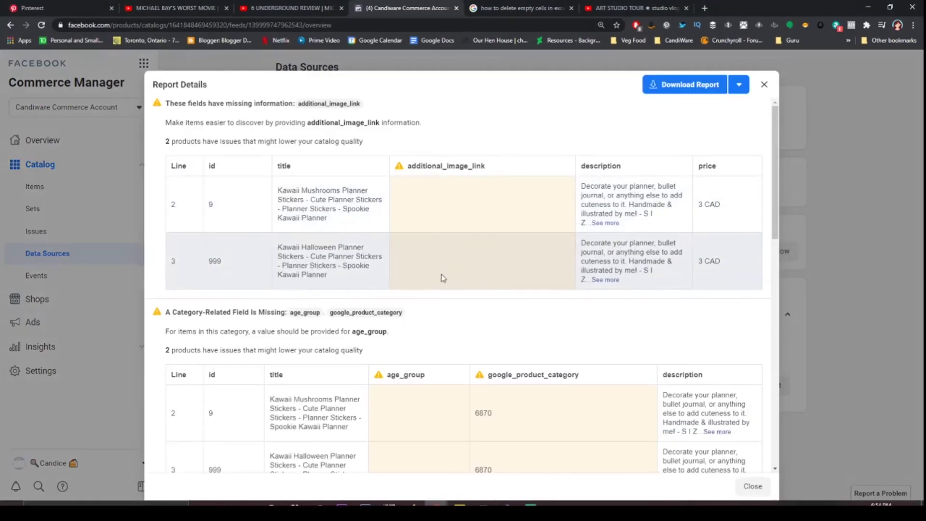
scroll(458, 269, "down", 6)
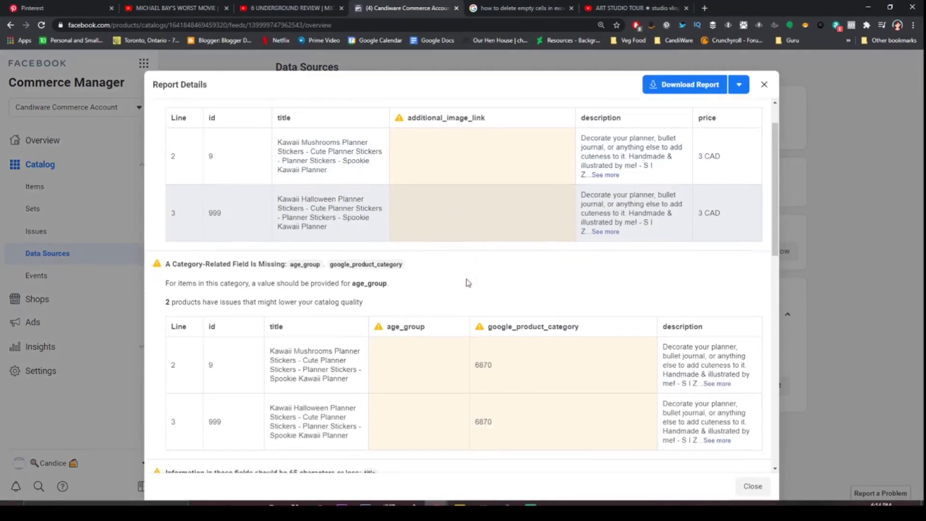
scroll(418, 234, "down", 3)
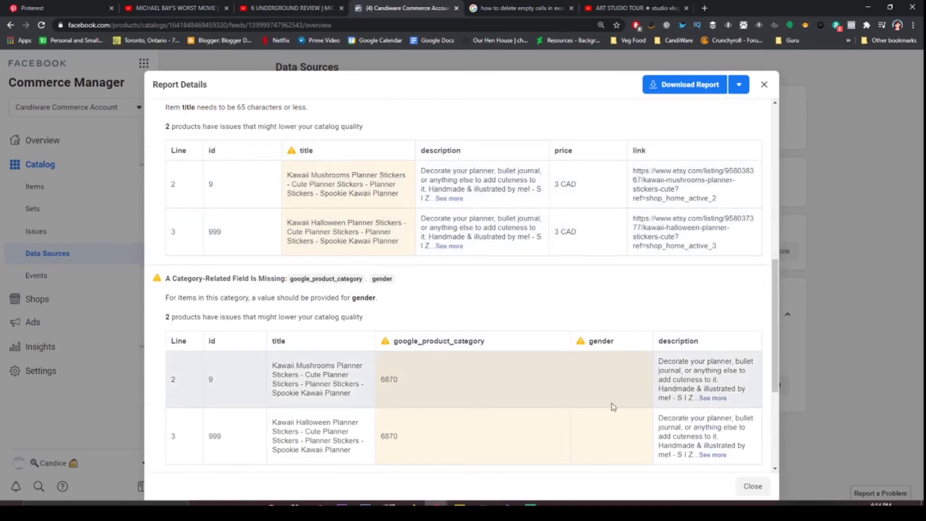
scroll(611, 403, "down", 4)
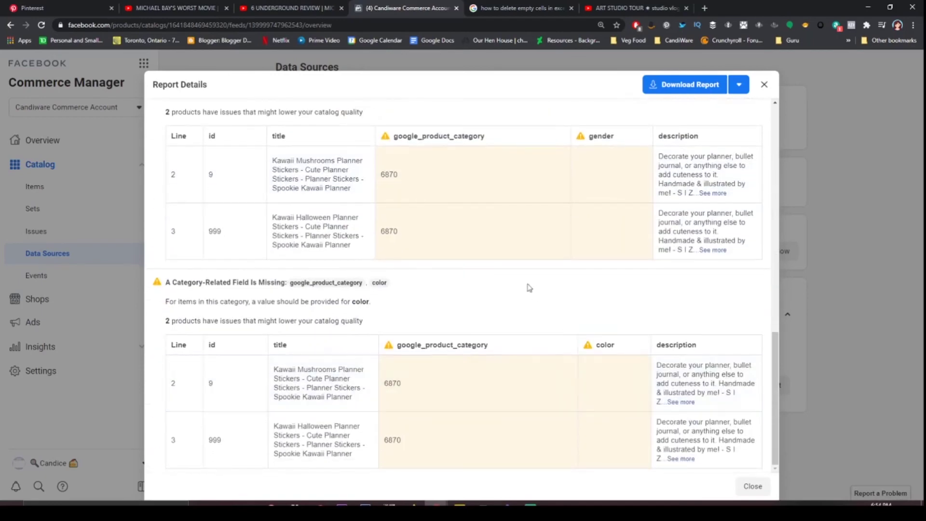
scroll(527, 285, "up", 10)
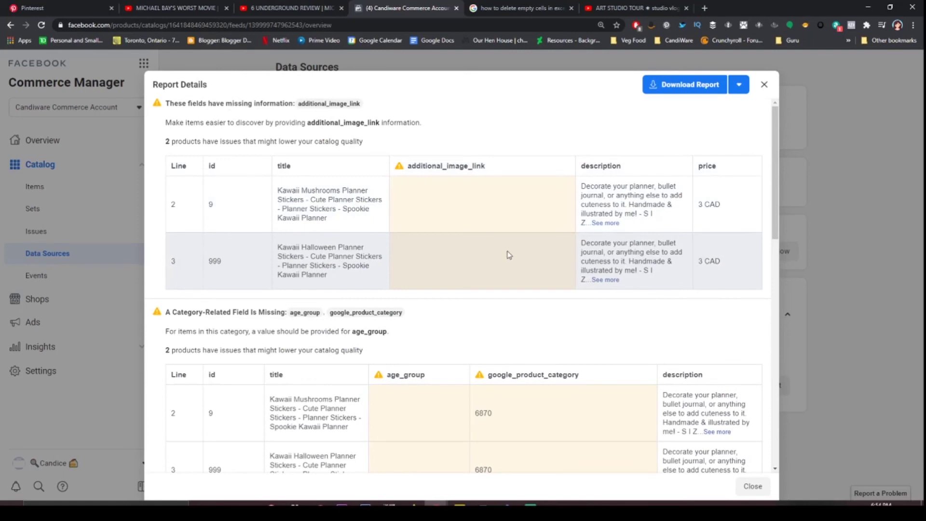
left_click(763, 85)
Browse the catalog items and search 'mush' then 'hall' to find the new sticker products.
left_click(35, 192)
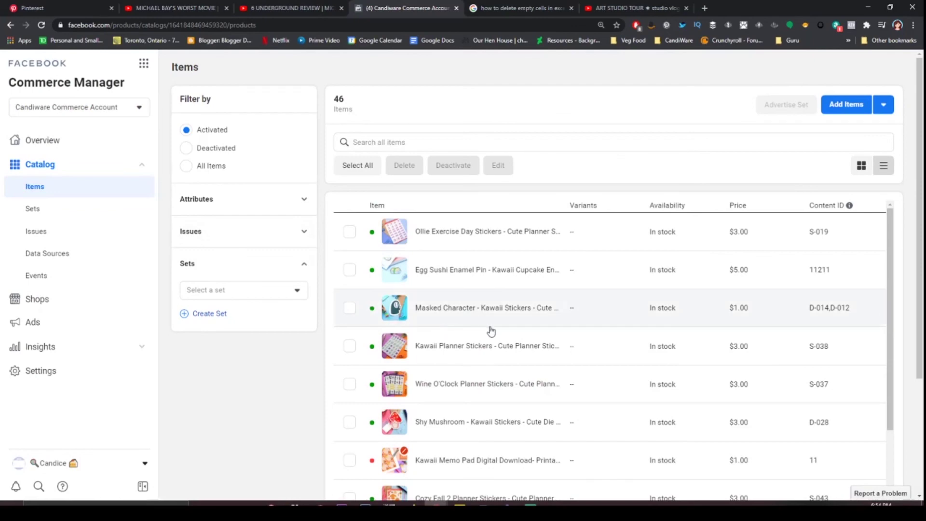
scroll(525, 261, "down", 4)
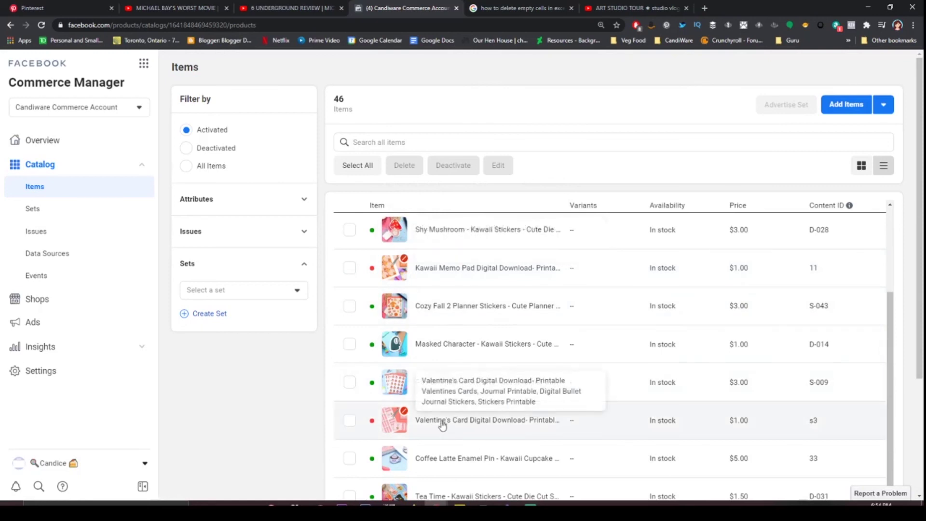
left_click(399, 142)
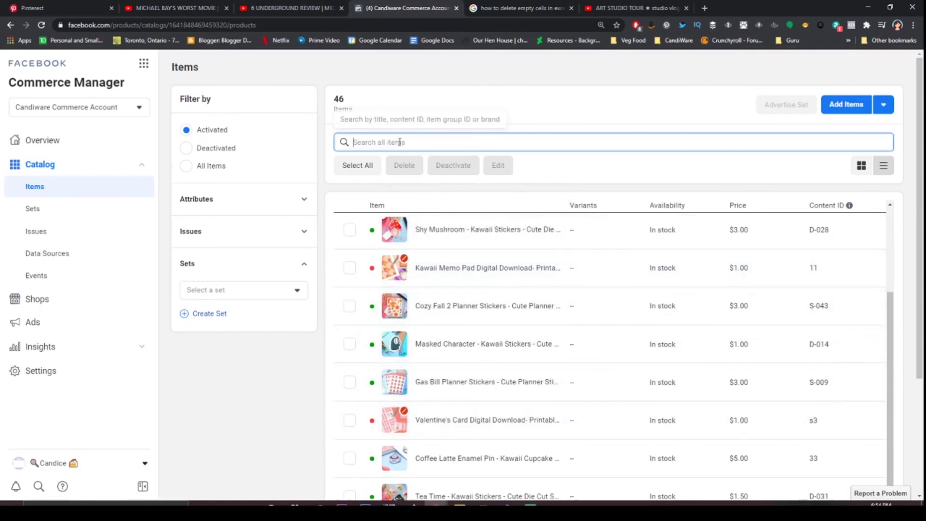
type("mush")
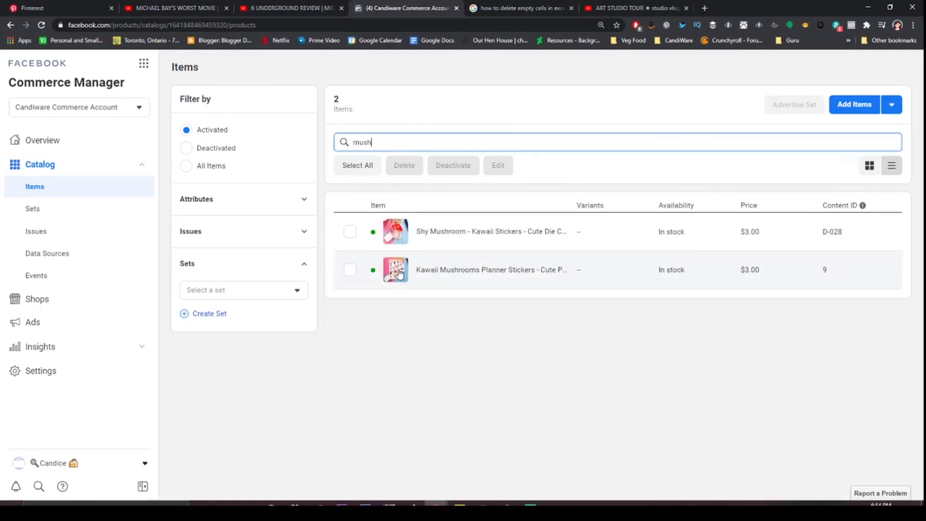
left_click_drag(375, 142, 324, 139)
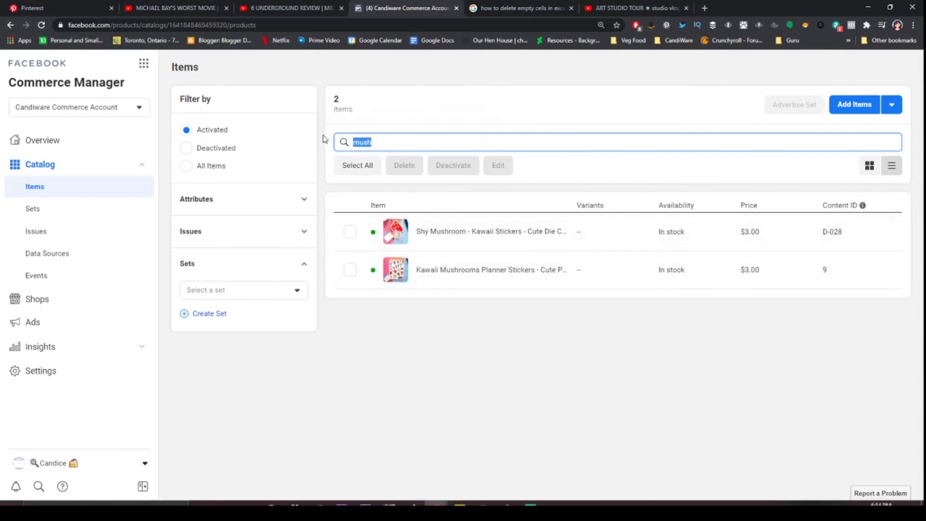
type("hall")
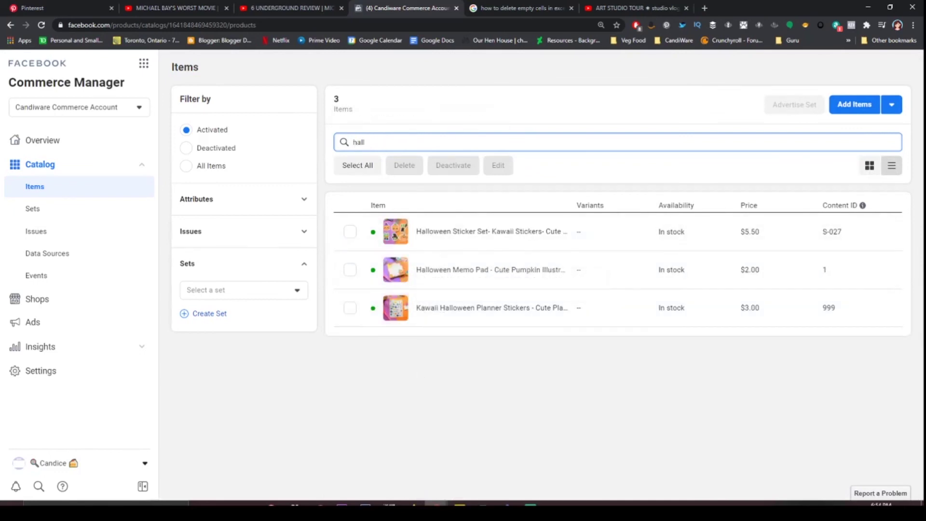